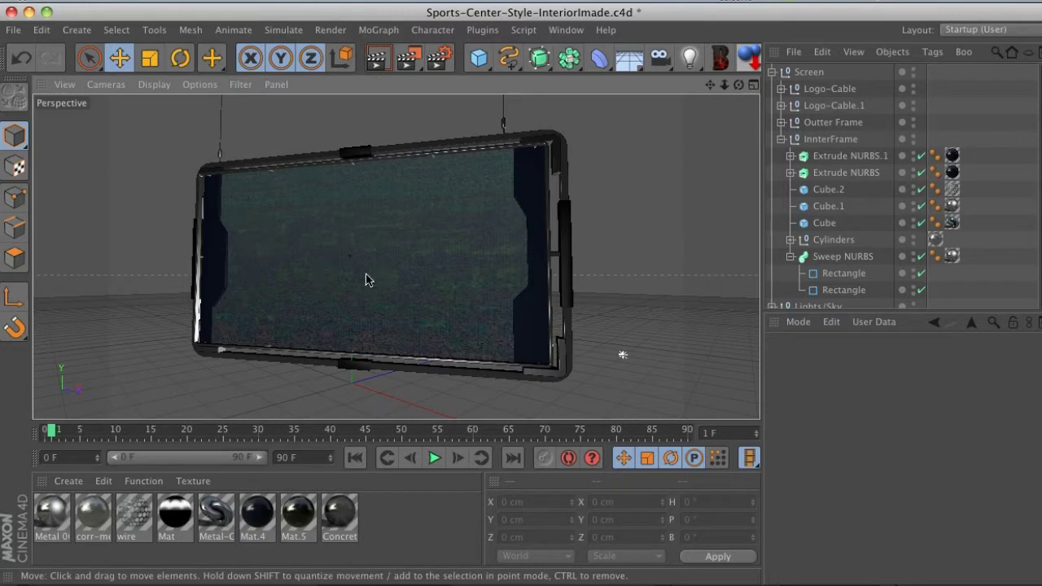
Step: Orbit around the video board and select its left side panel (Extrude NURBS)
left_click_drag(344, 268, 357, 263)
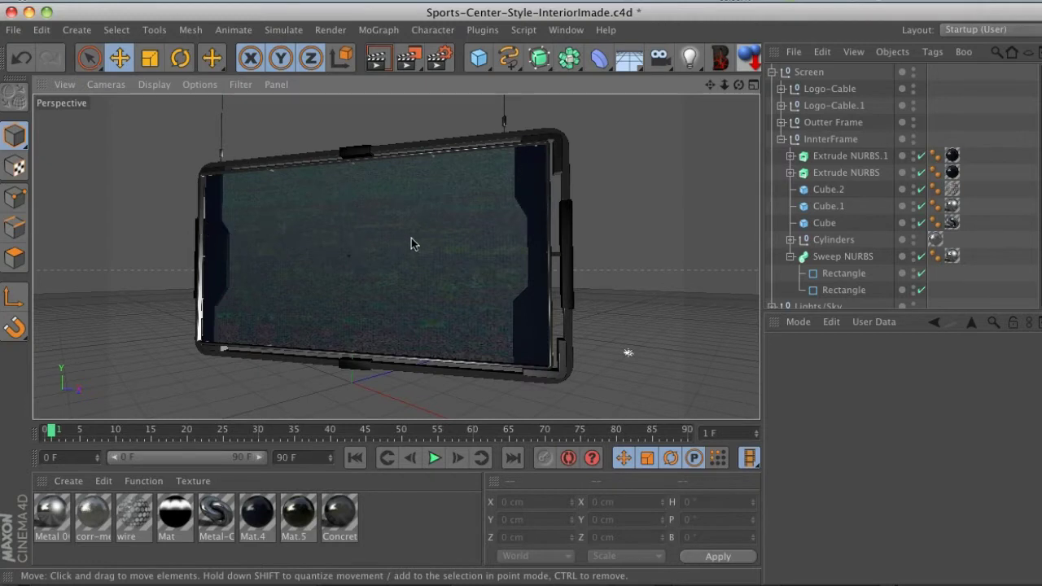
left_click_drag(411, 240, 381, 228)
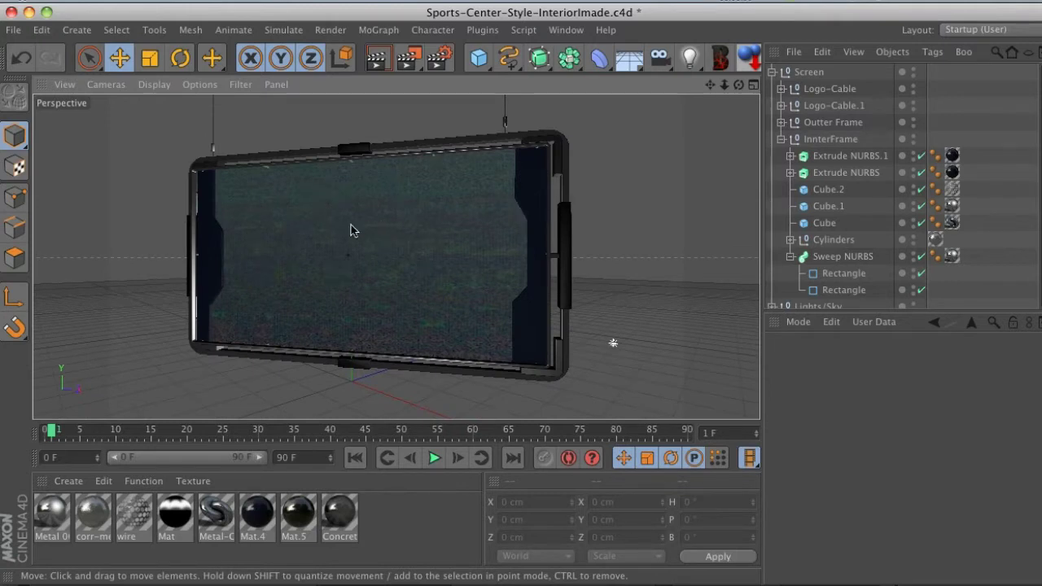
left_click_drag(373, 246, 530, 196)
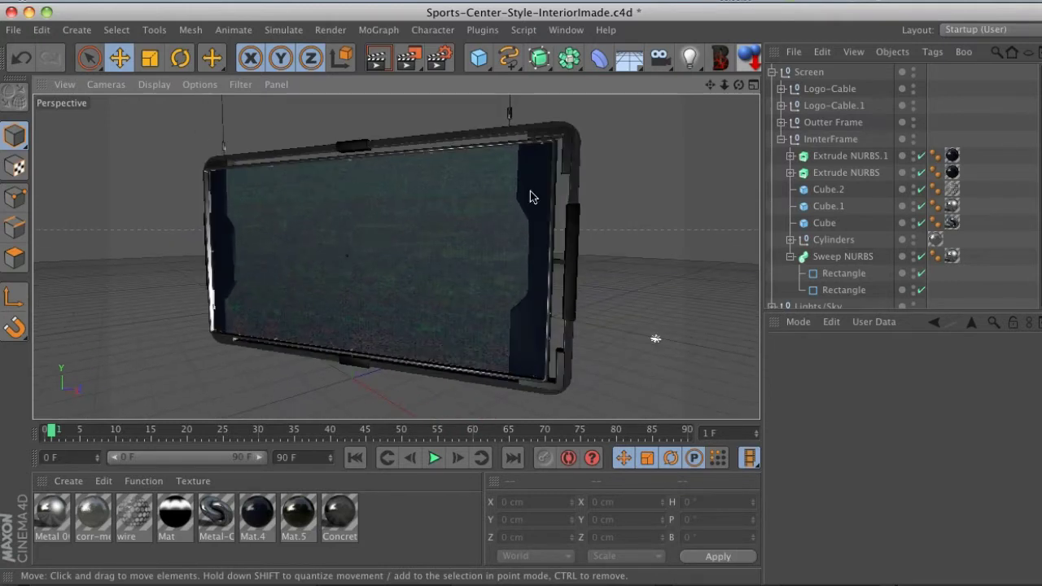
left_click(545, 168)
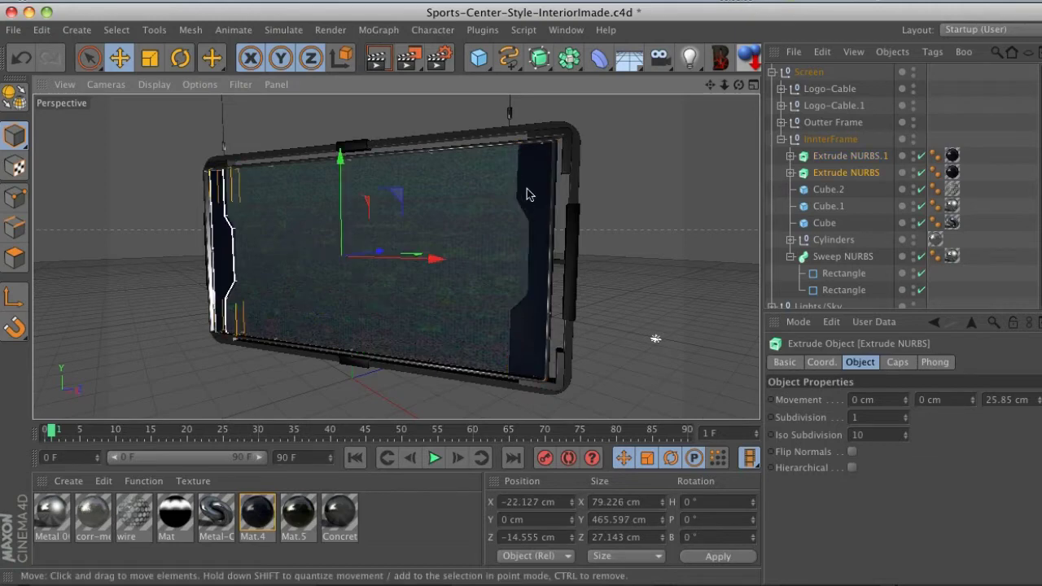
Step: Change Mat.4's Color channel to neutral grey RGB 131, 131, 131
double_click(252, 518)
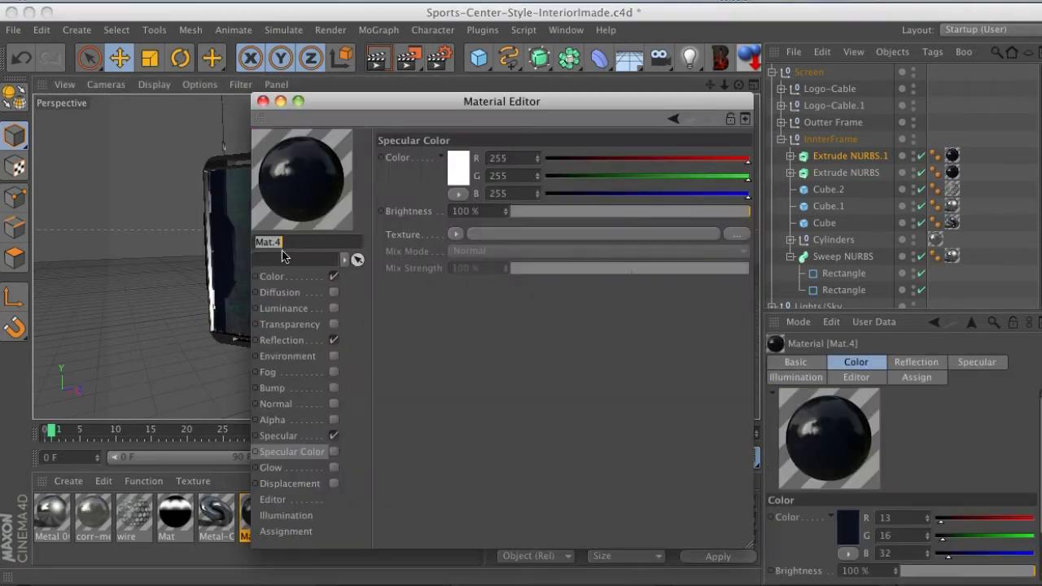
left_click(322, 278)
left_click(453, 163)
left_click_drag(416, 174, 334, 161)
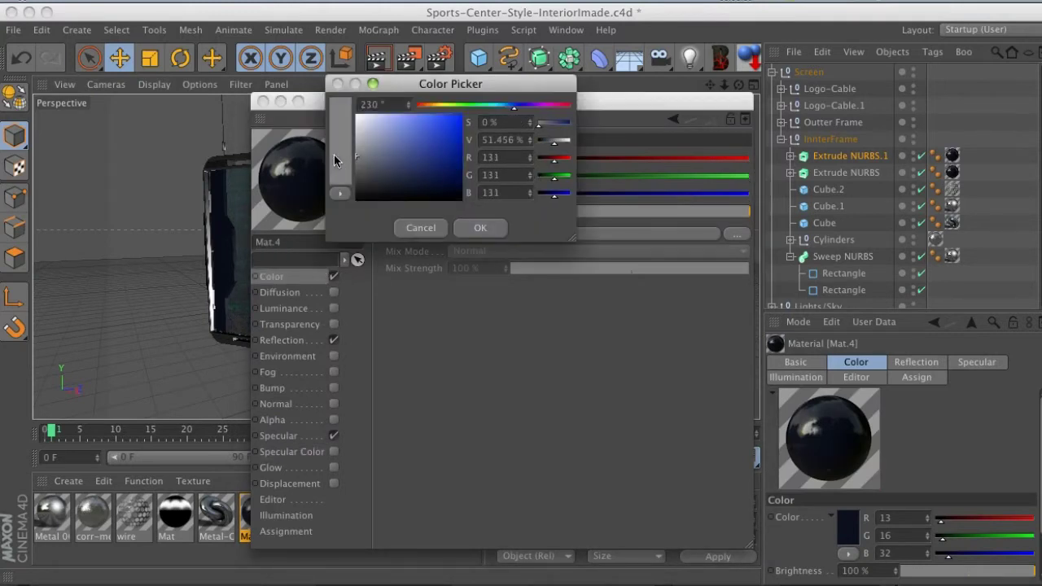
left_click(498, 231)
left_click(263, 102)
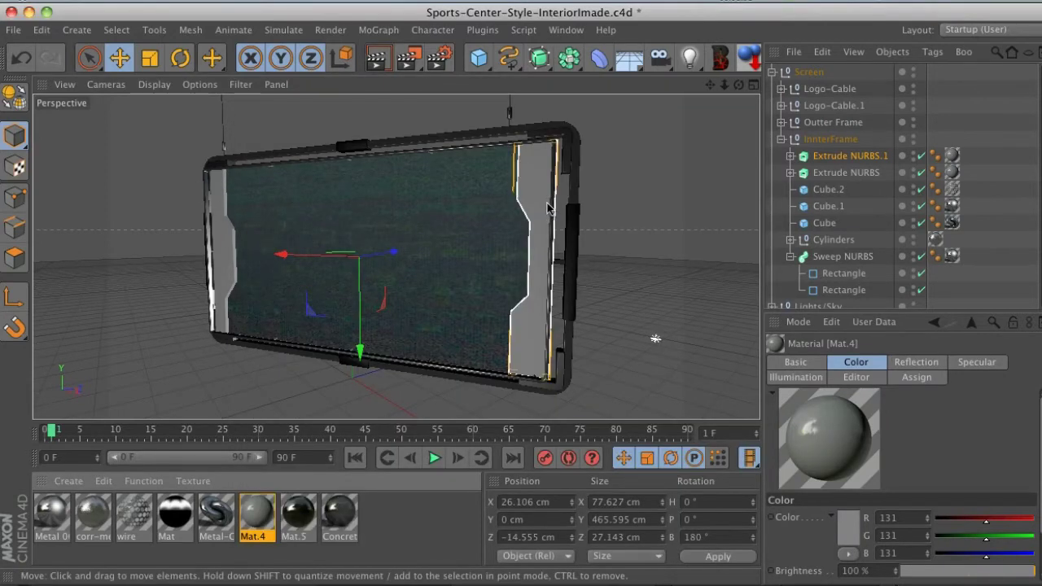
Step: Give Extrude NURBS.1 a Compositing tag with Object Buffer 1 enabled and copy it onto Extrude NURBS
right_click(818, 156)
mouse_move(877, 31)
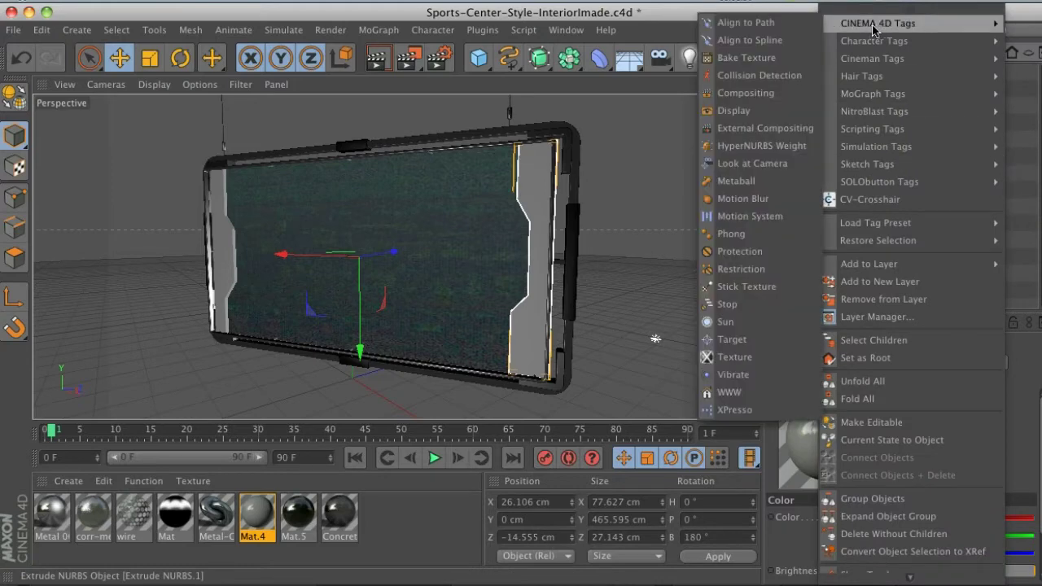
left_click(772, 101)
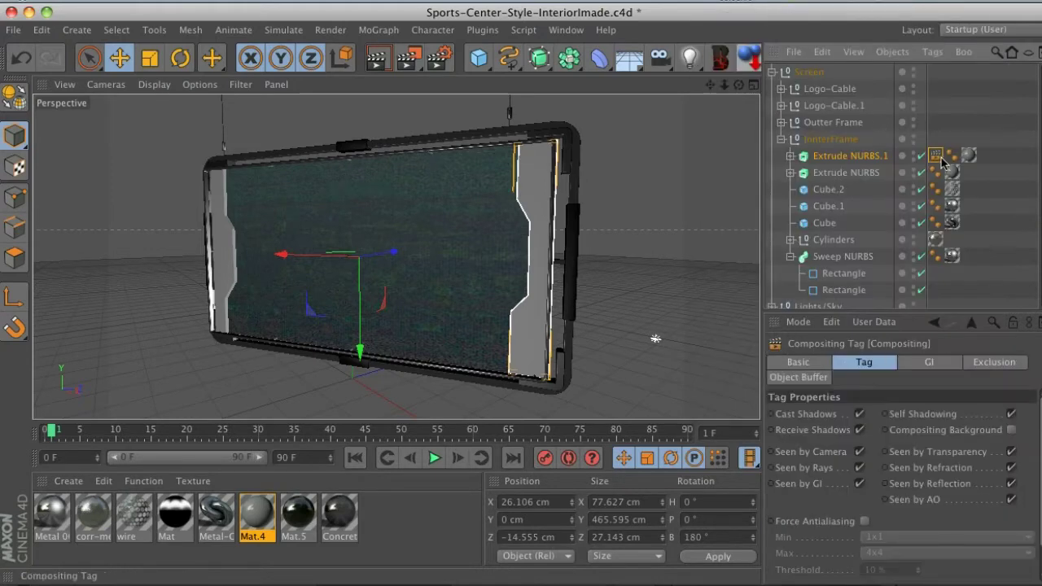
left_click(816, 380)
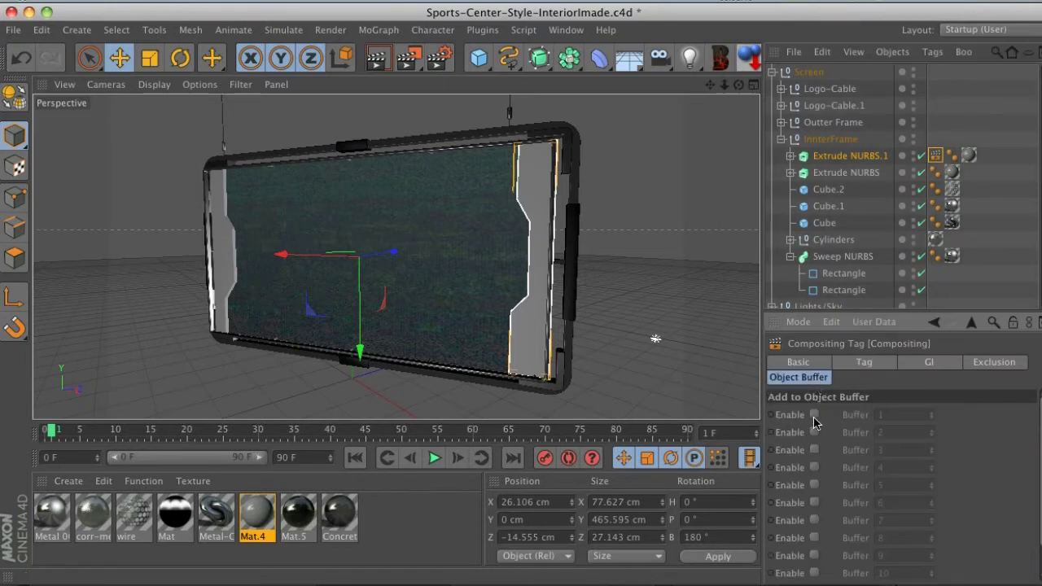
left_click(815, 416)
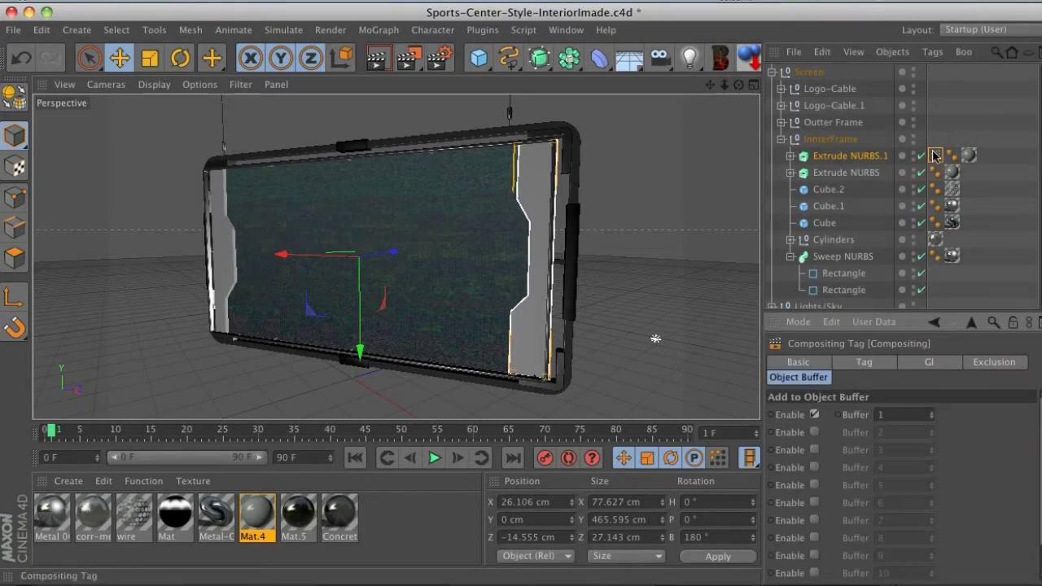
left_click_drag(935, 155, 972, 178)
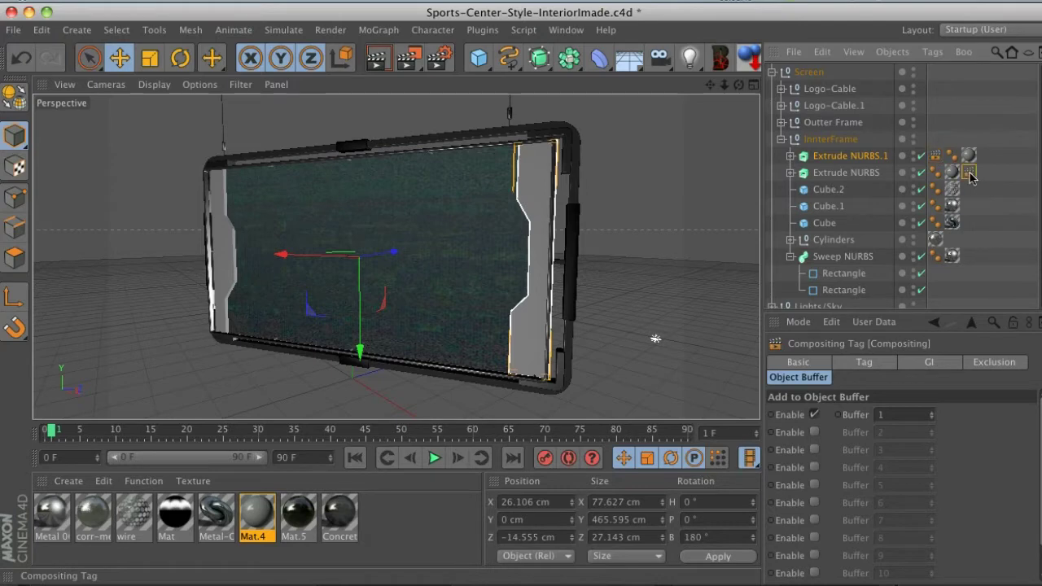
left_click(829, 172)
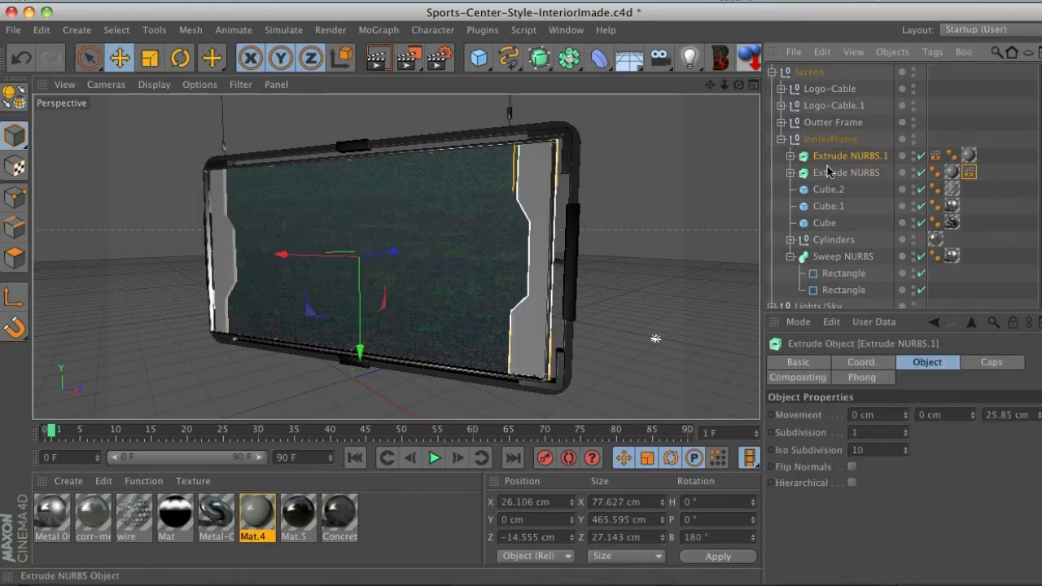
left_click(828, 172)
Step: Enable Multi-Pass in Render Settings and add an Object Buffer pass with Group ID 1
left_click(440, 57)
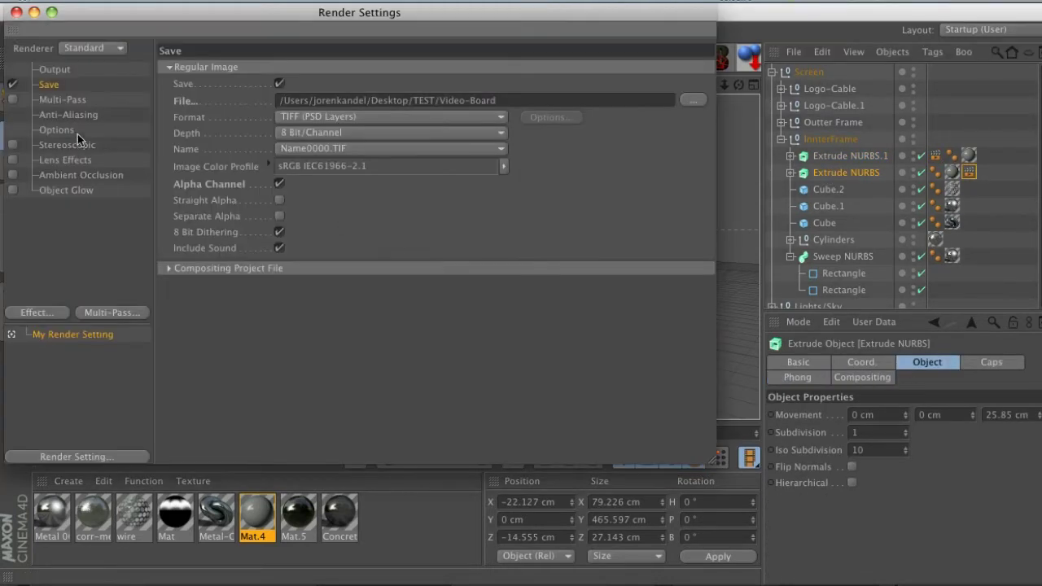
left_click(63, 100)
left_click(13, 100)
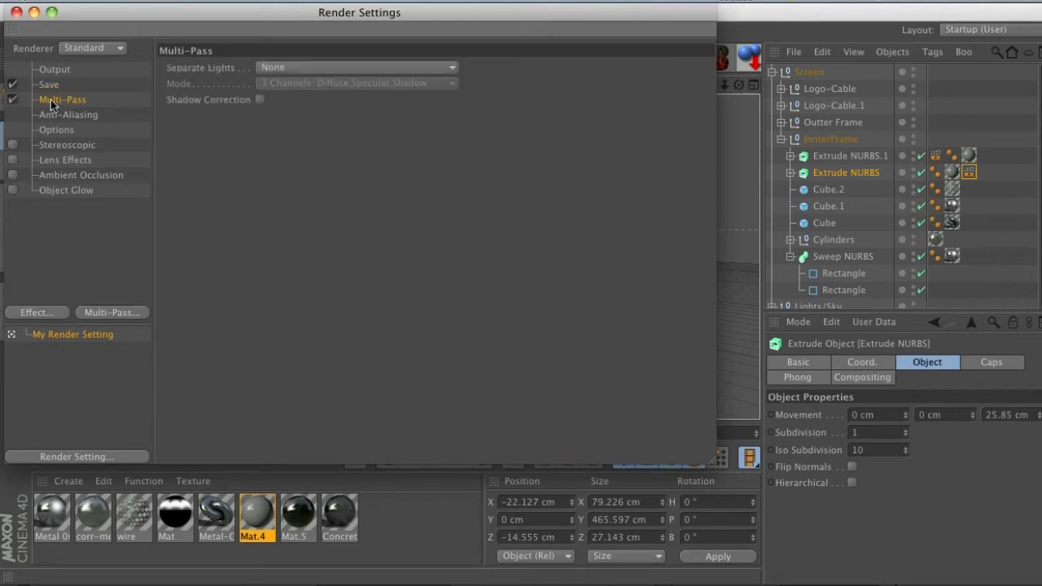
left_click(143, 313)
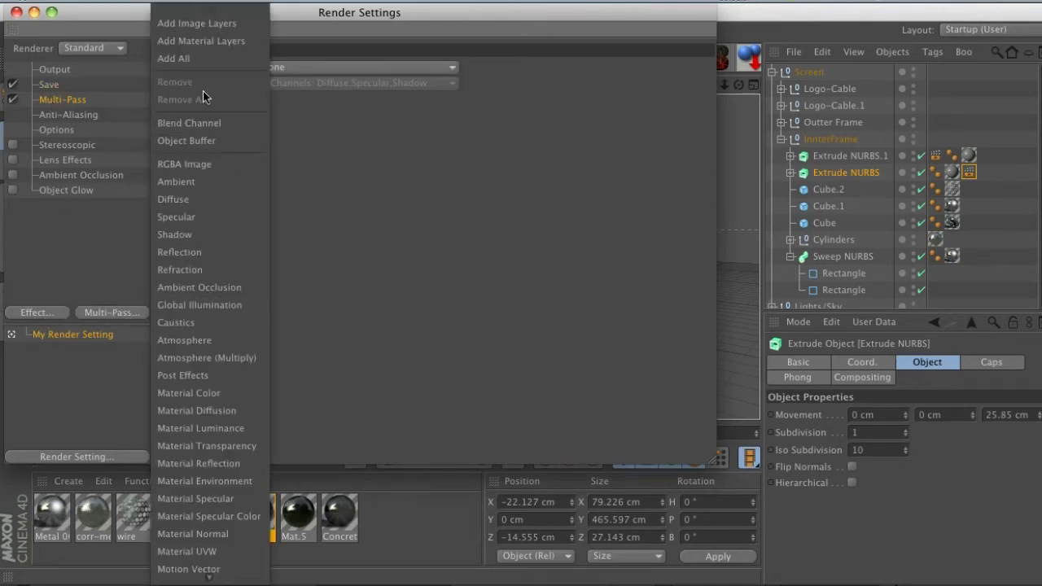
left_click(190, 142)
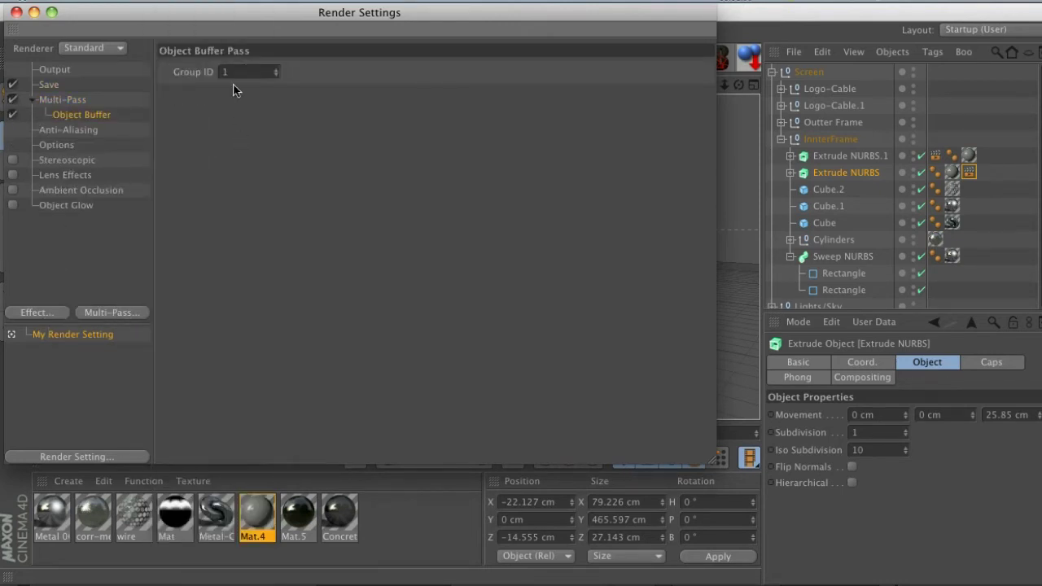
left_click(57, 100)
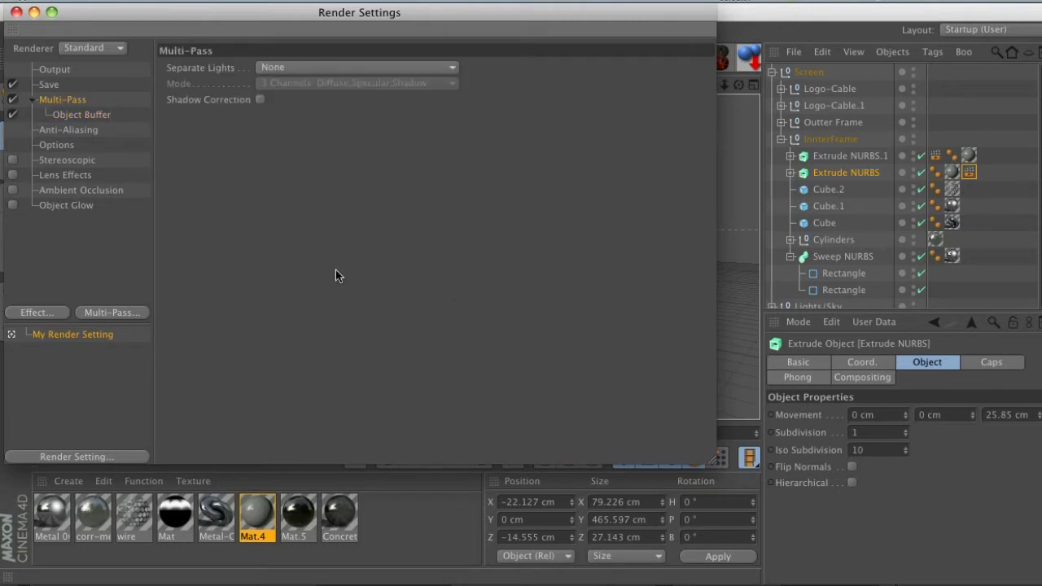
left_click(47, 84)
Step: Save the multi-pass file as 'Buffer' in Desktop/TEST, then render to the Picture Viewer
left_click(693, 301)
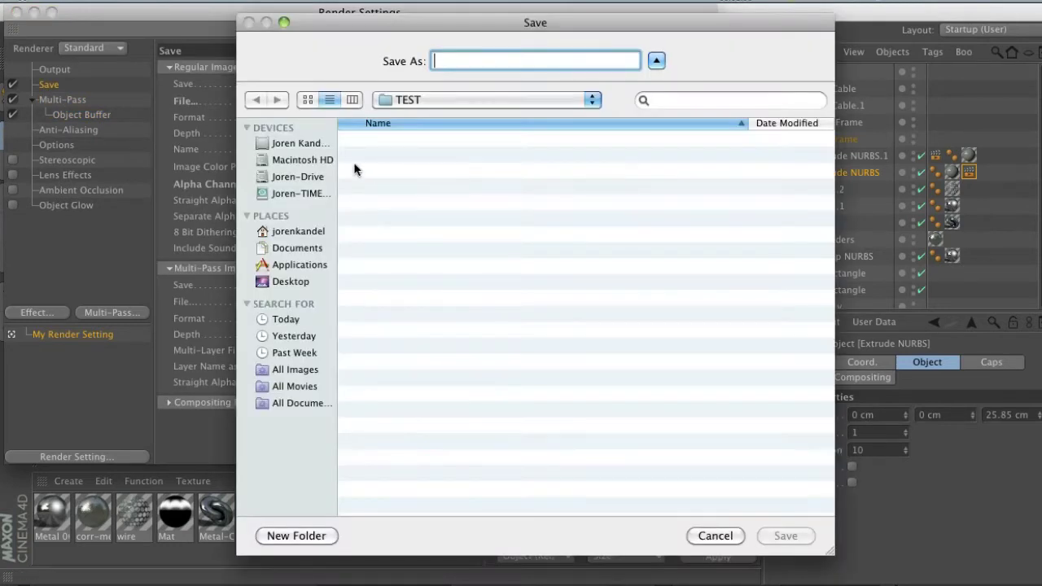
left_click(290, 282)
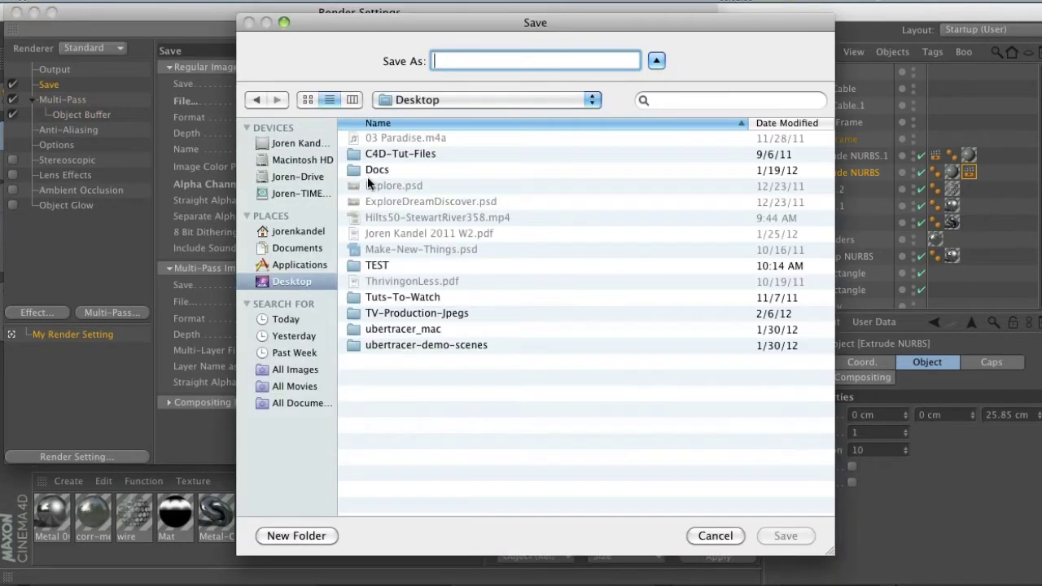
double_click(384, 272)
left_click(470, 64)
type("Buffer")
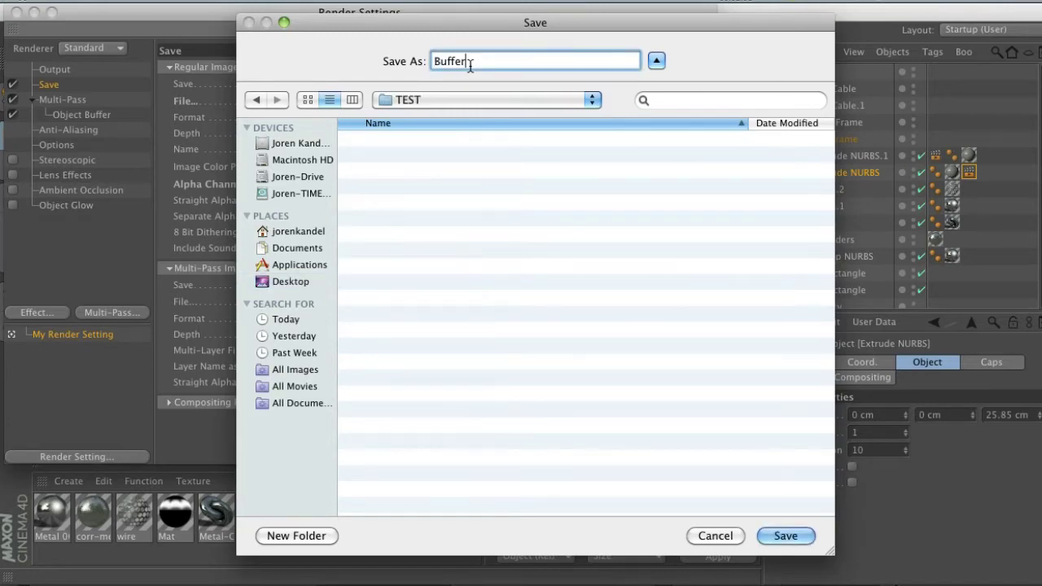
key("Return")
left_click(16, 12)
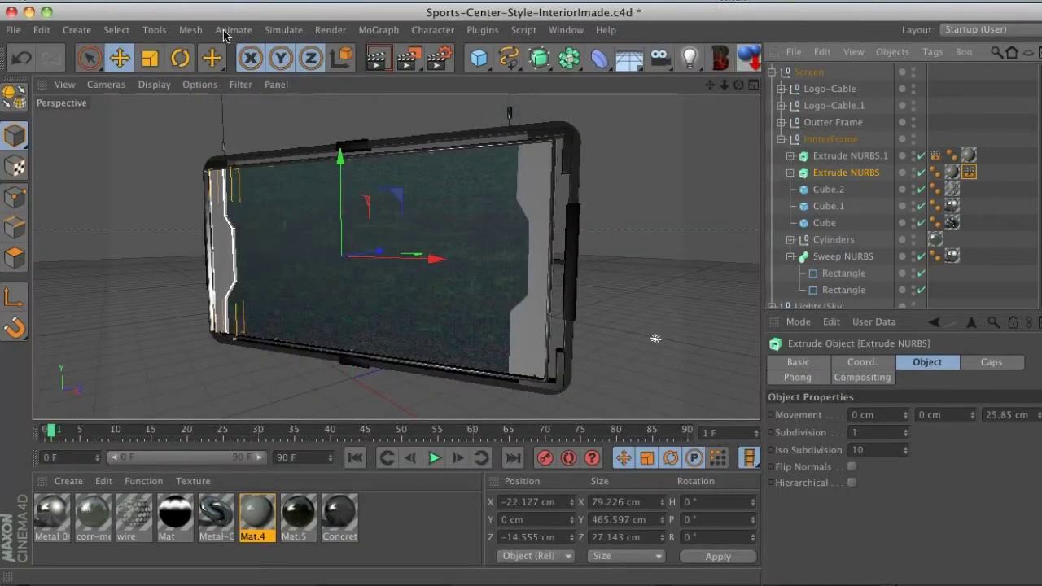
left_click(403, 47)
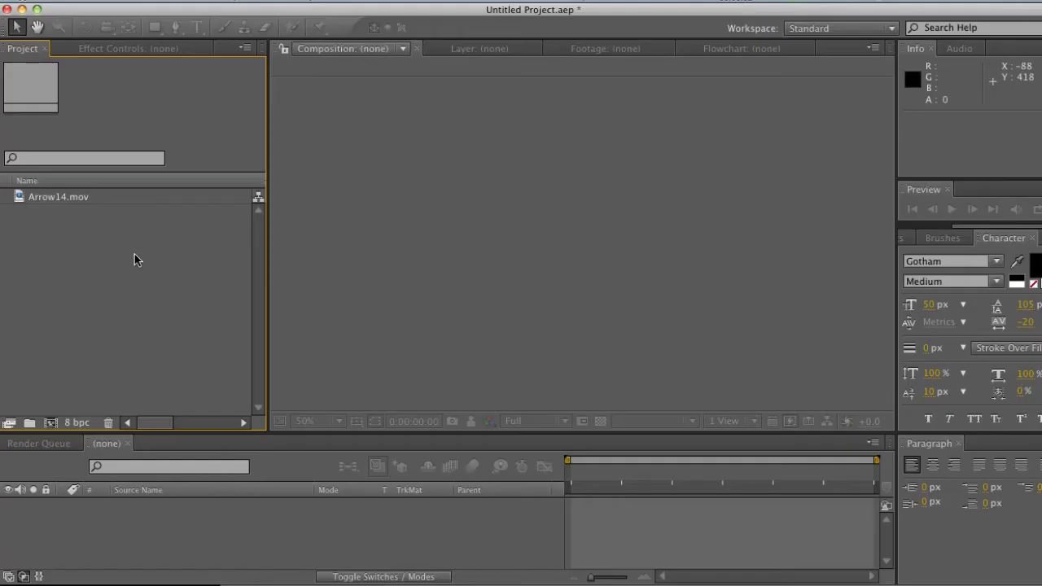
Step: Import Video-Board0001.tif and create a 1280 x 720 Video-Board0001 composition from it
right_click(135, 254)
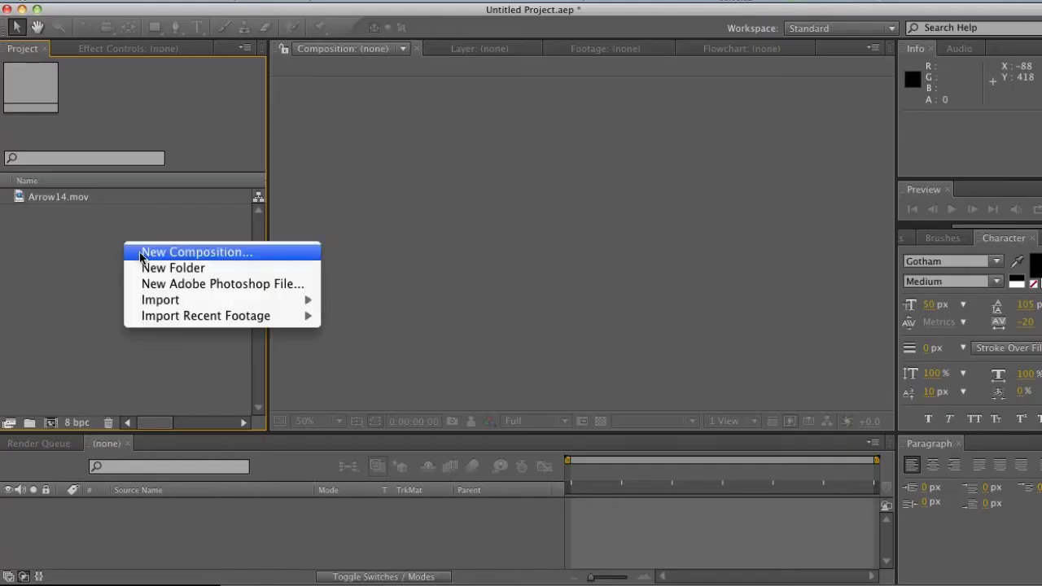
mouse_move(228, 300)
left_click(387, 302)
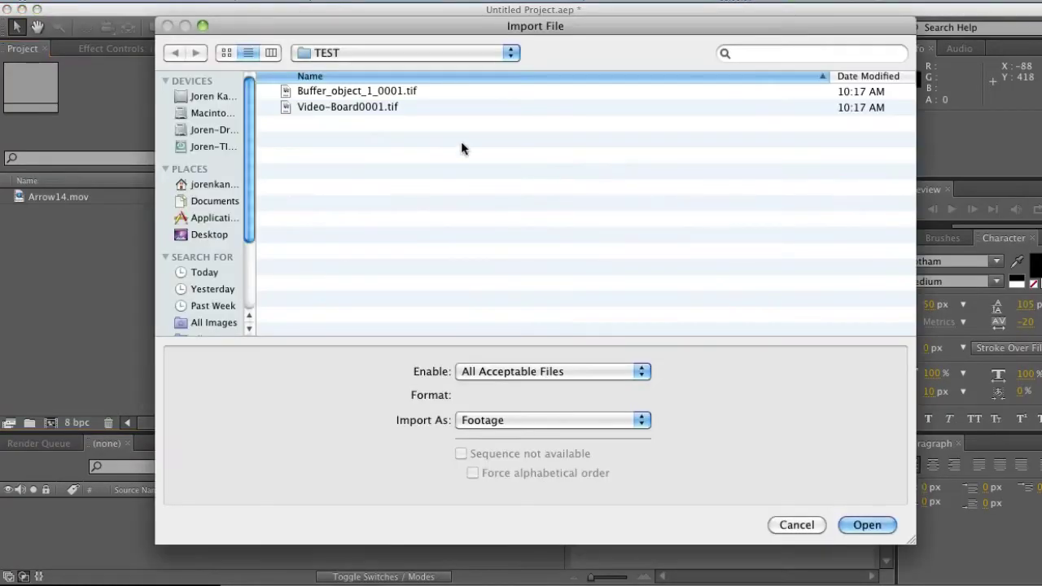
left_click_drag(326, 107, 586, 321)
key("space")
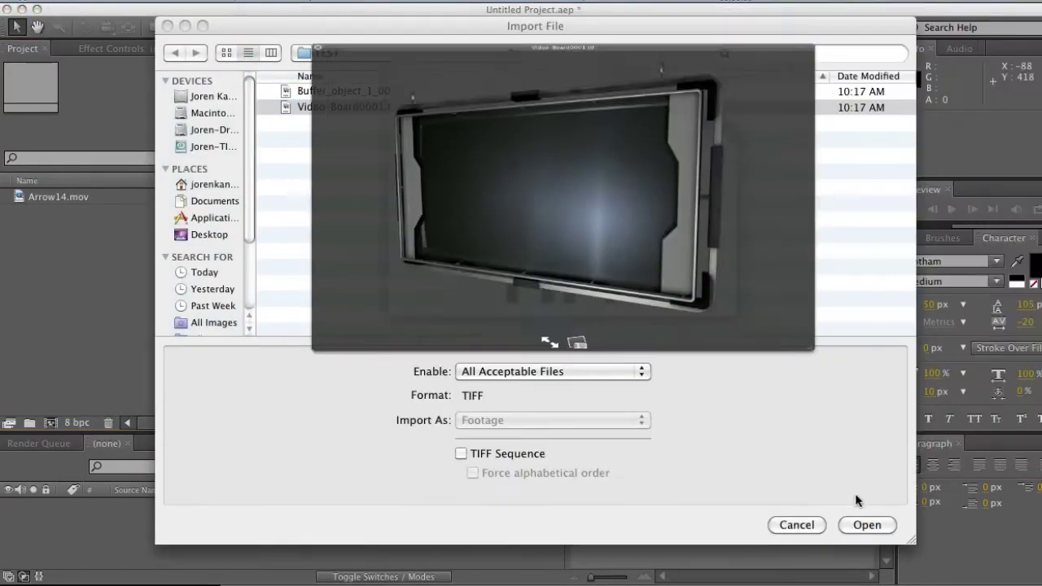
left_click(863, 524)
left_click(958, 516)
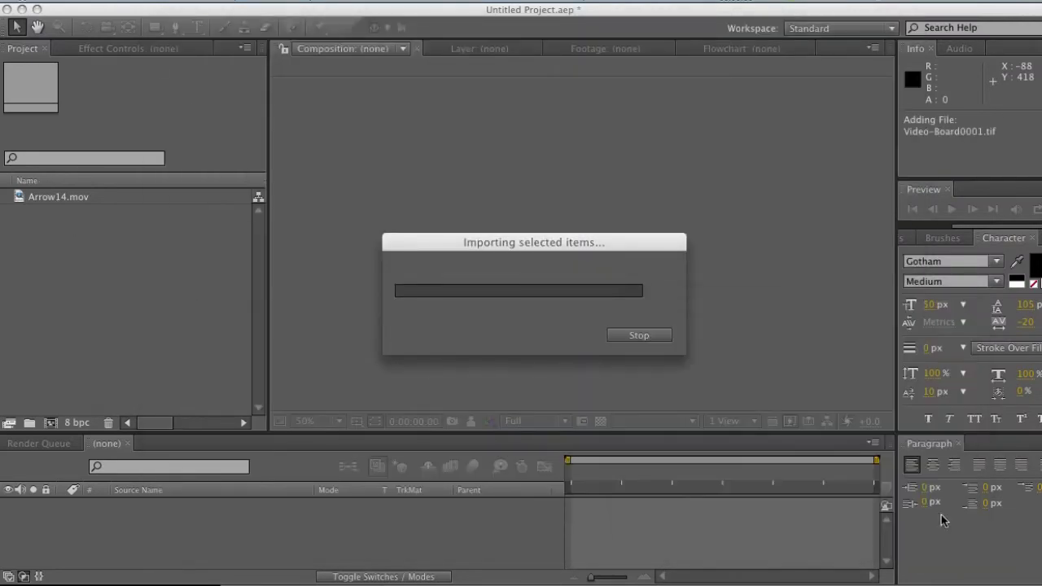
left_click_drag(52, 215, 71, 424)
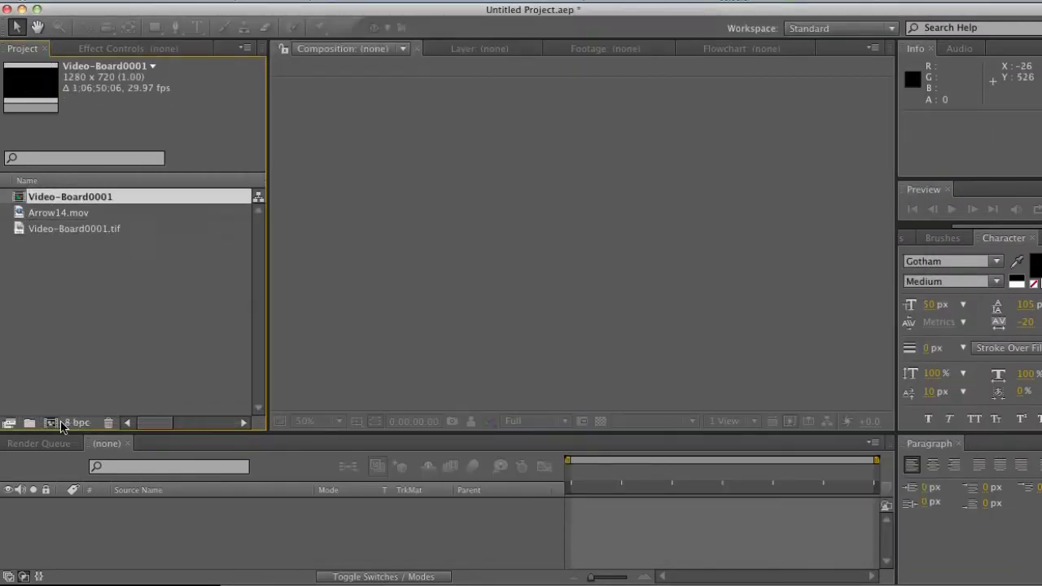
Step: Import Buffer_object_1_0001.tif and view its grayscale side-panel mask in the Footage viewer
right_click(171, 248)
mouse_move(316, 311)
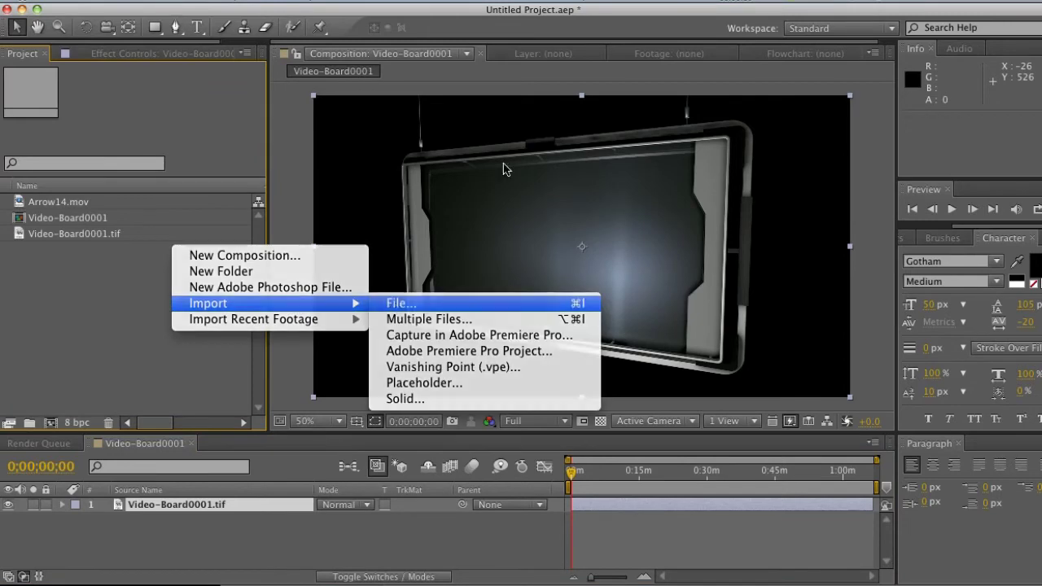
left_click(399, 303)
double_click(345, 93)
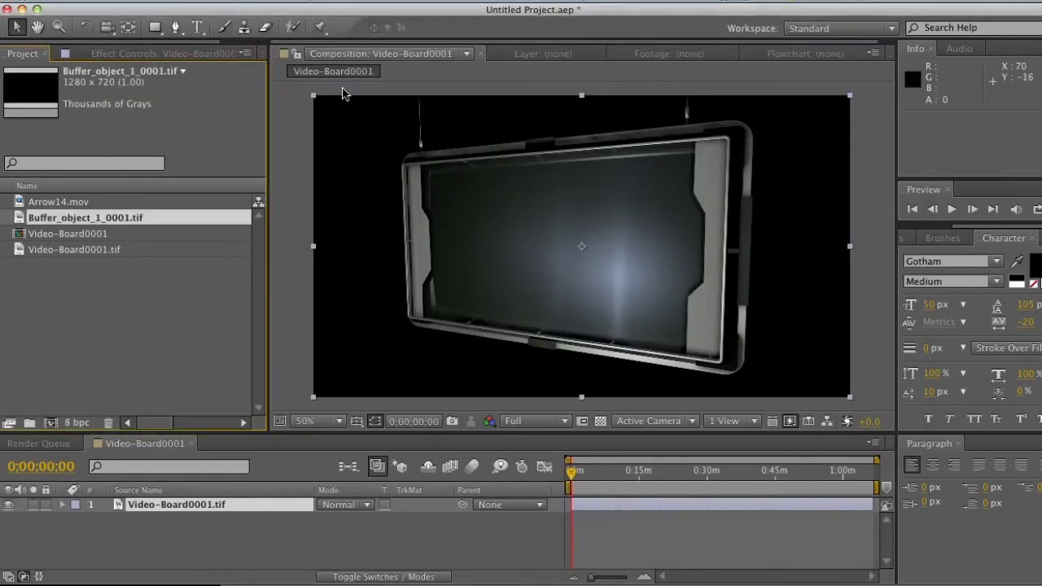
double_click(22, 218)
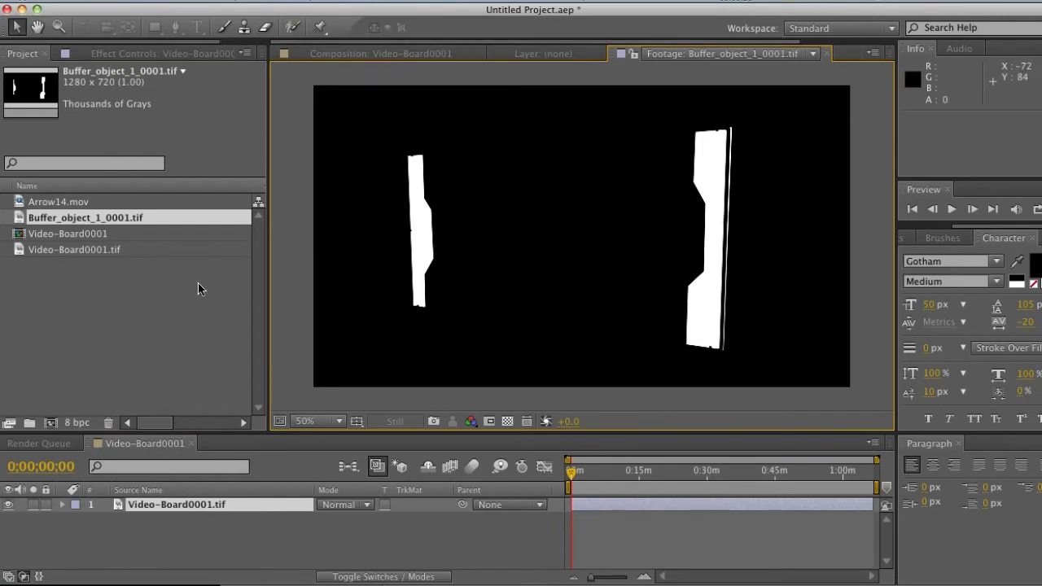
left_click(323, 57)
Step: Duplicate the Video-Board0001.tif layer, put Buffer_object_1_0001.tif on top, and set layer 2 to Luma Matte
left_click(165, 506)
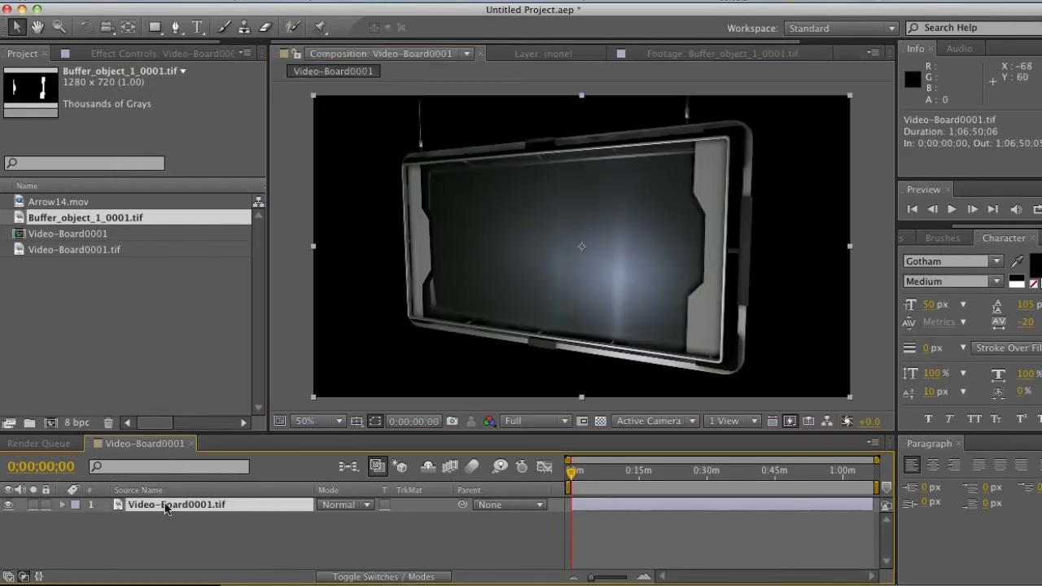
key("super+d")
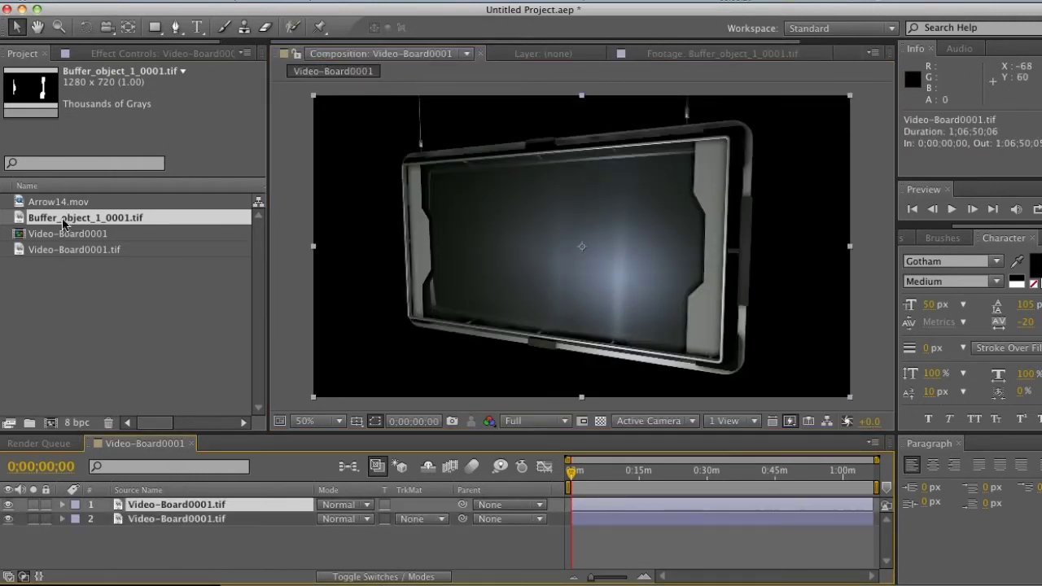
left_click_drag(64, 223, 173, 506)
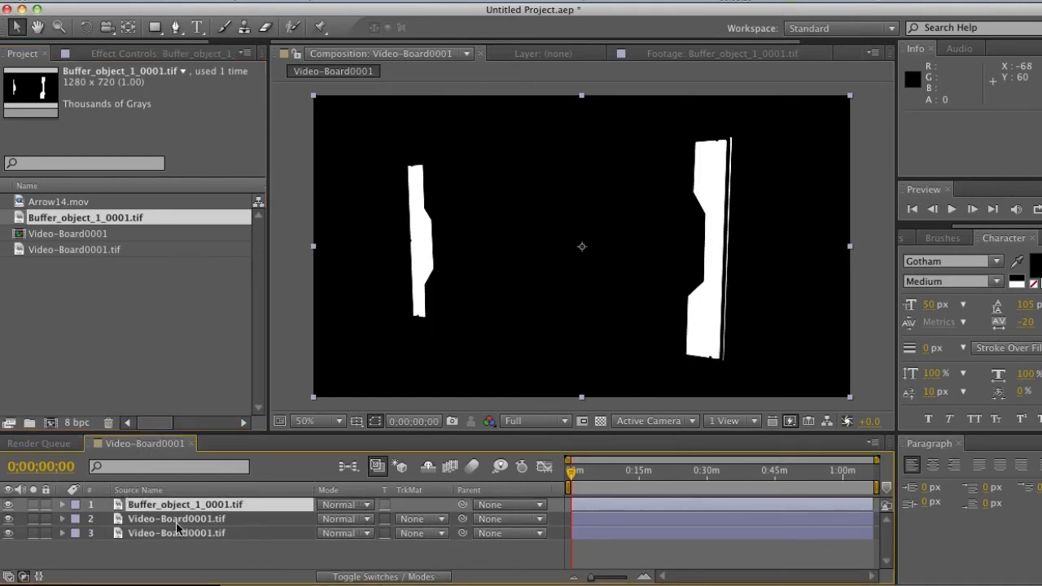
left_click(180, 521)
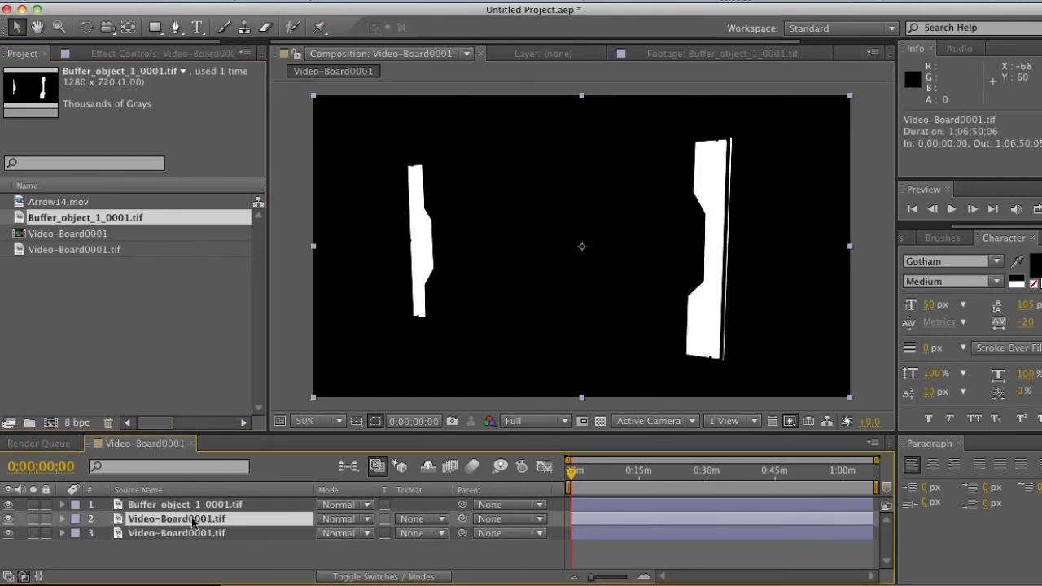
left_click(413, 520)
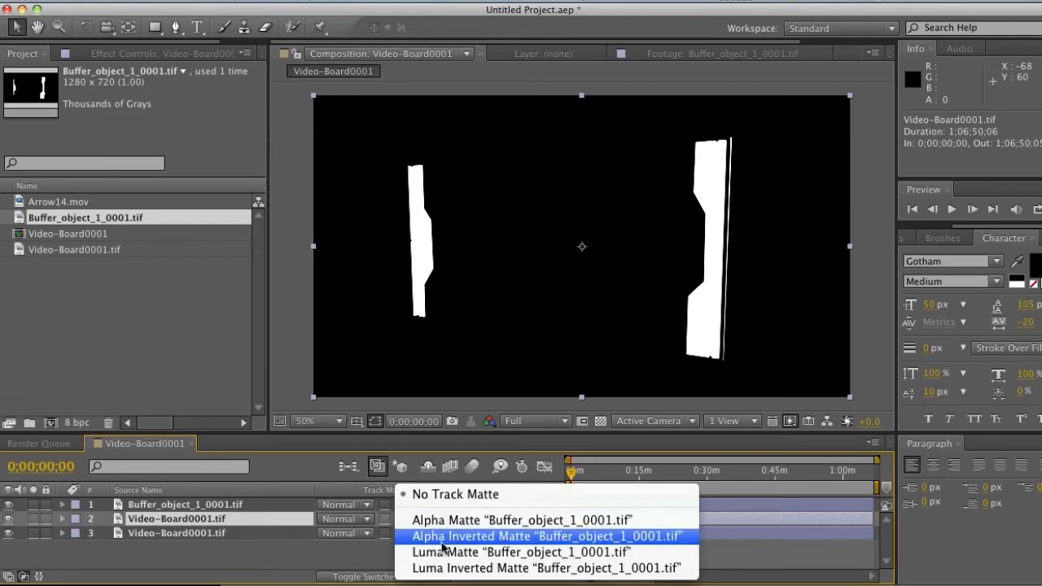
left_click(423, 552)
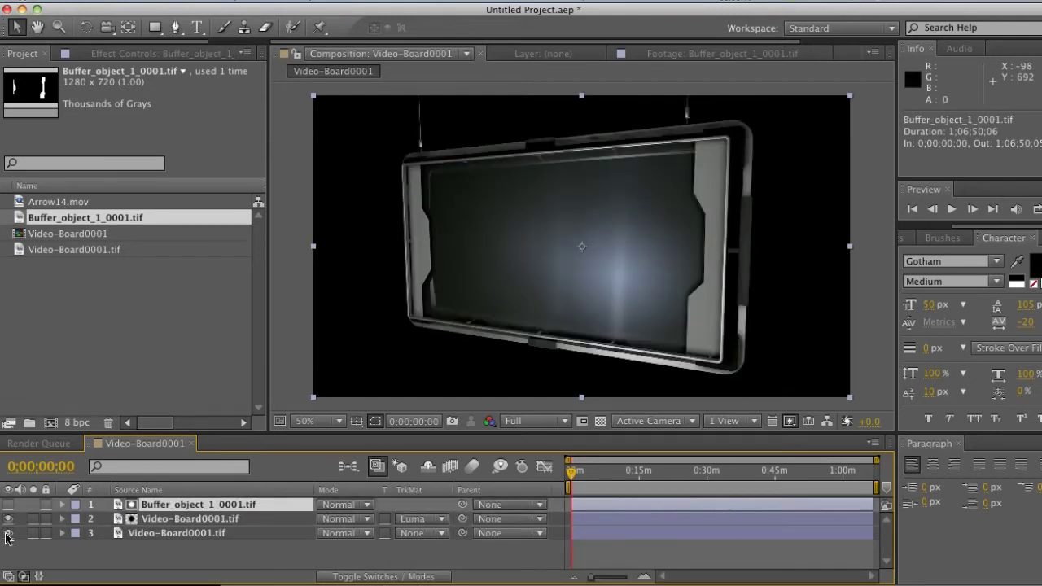
Step: Hide the bottom board layer and solo layer 2 to check the matted side panels
left_click(8, 534)
left_click(33, 522)
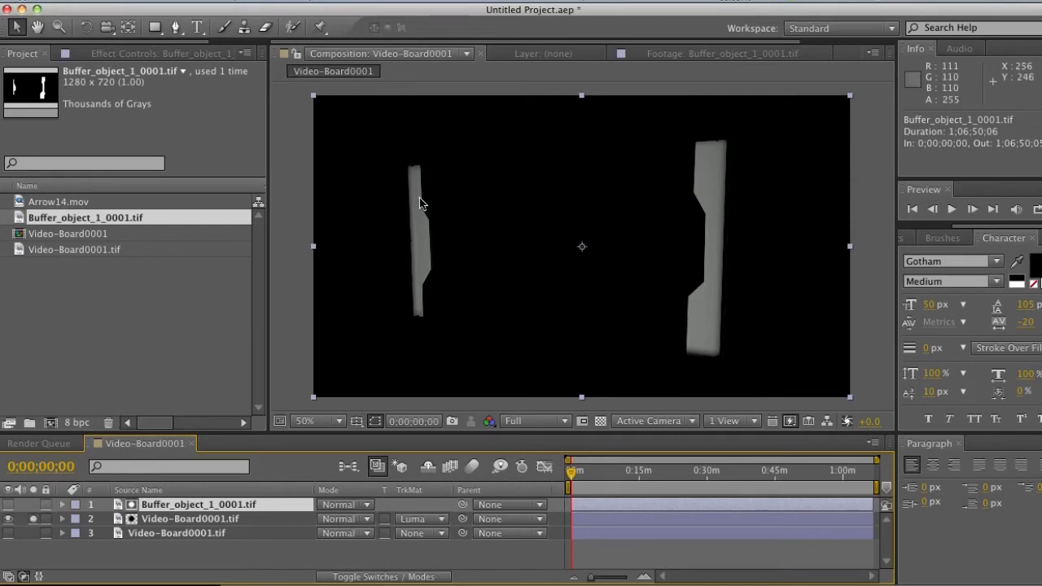
left_click(122, 518)
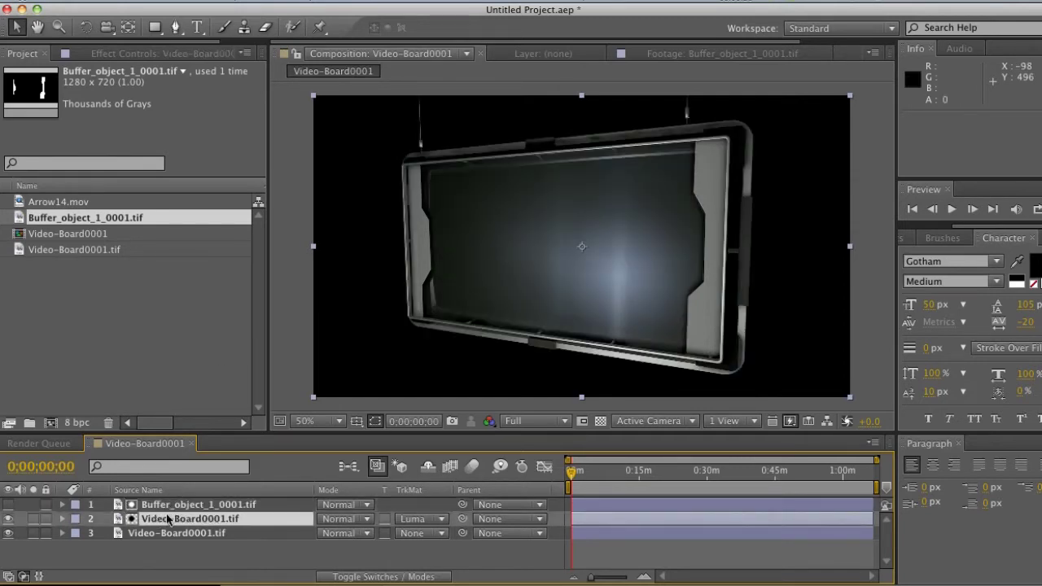
Step: Apply Hue/Saturation to the matted layer with Colorize on and Colorize Saturation raised to 61
left_click(350, 4)
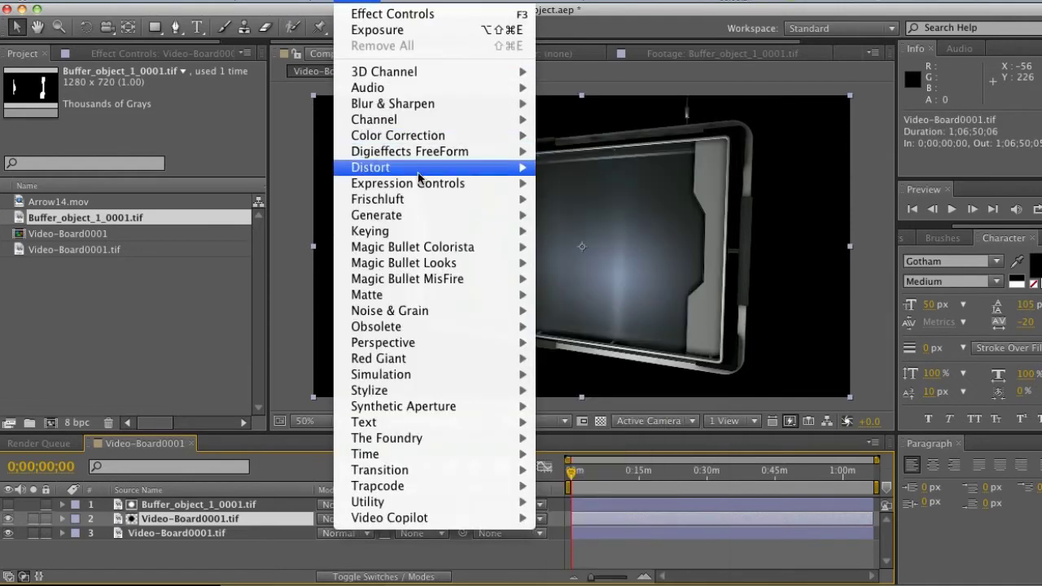
mouse_move(469, 135)
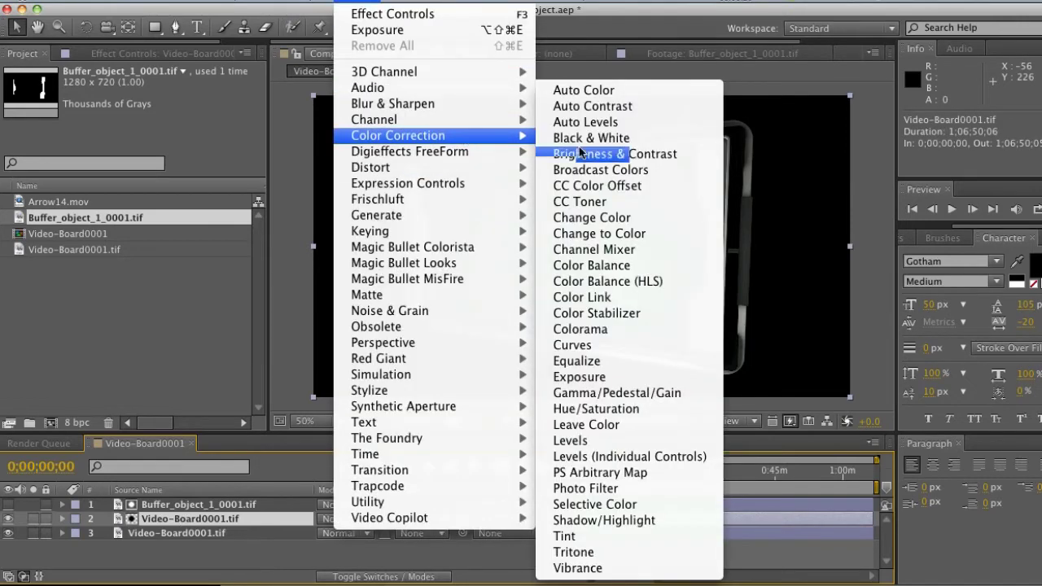
left_click(633, 408)
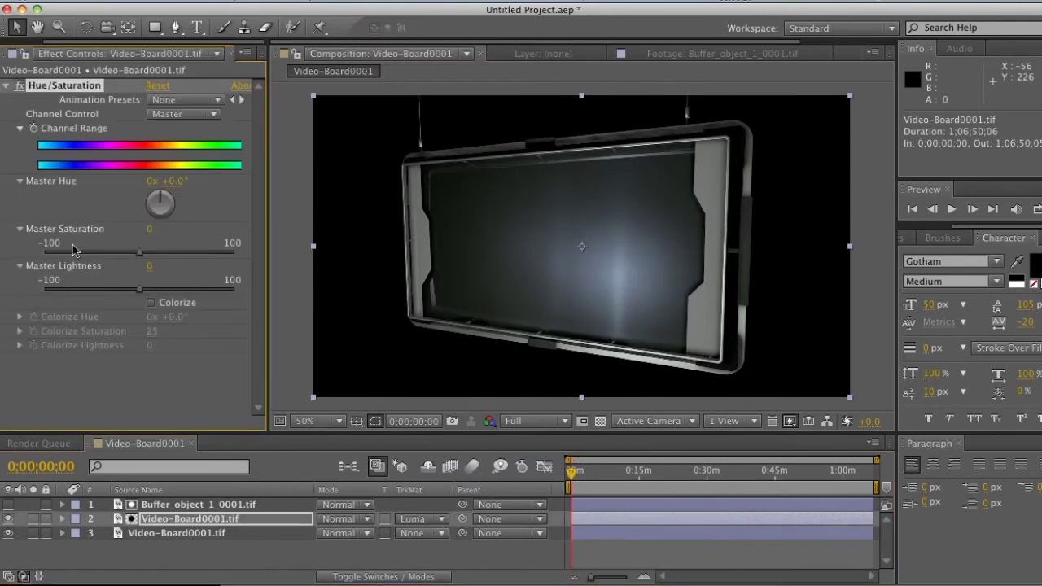
left_click(150, 304)
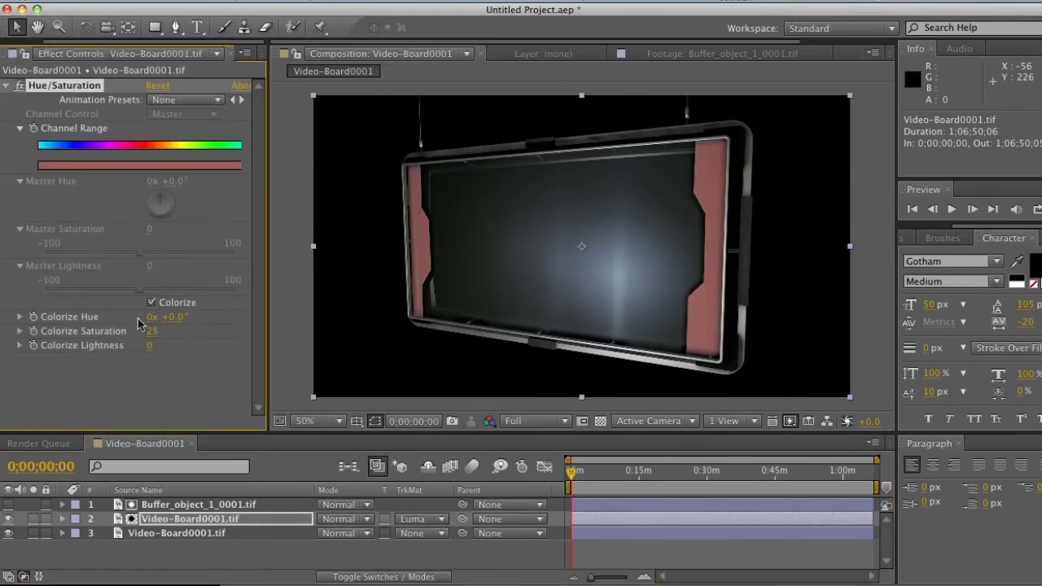
left_click_drag(151, 331, 175, 318)
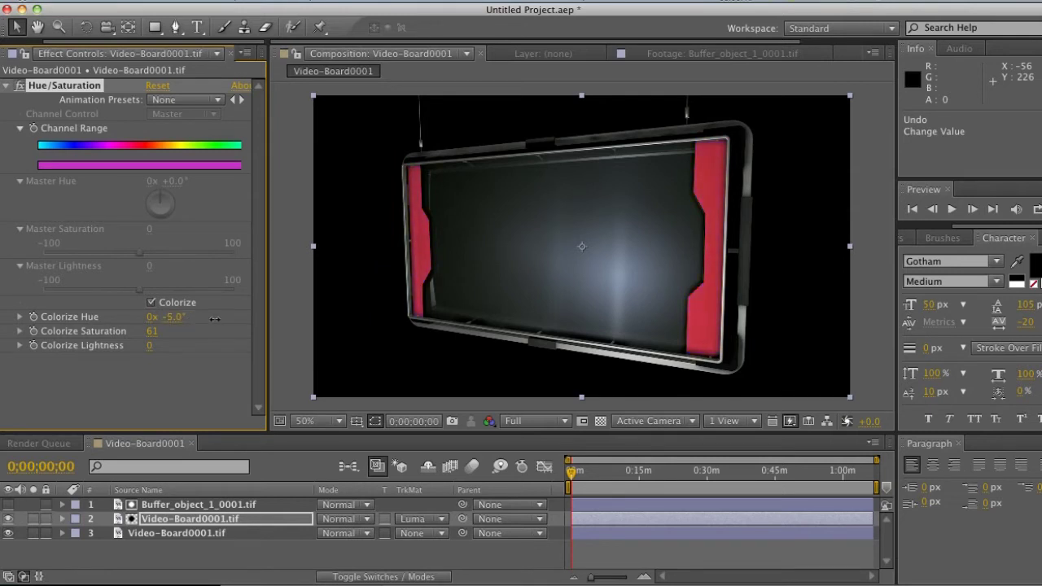
Step: Set Colorize Hue to +224°, Saturation 46 and Lightness −21 for a muted blue
left_click_drag(204, 319, 210, 319)
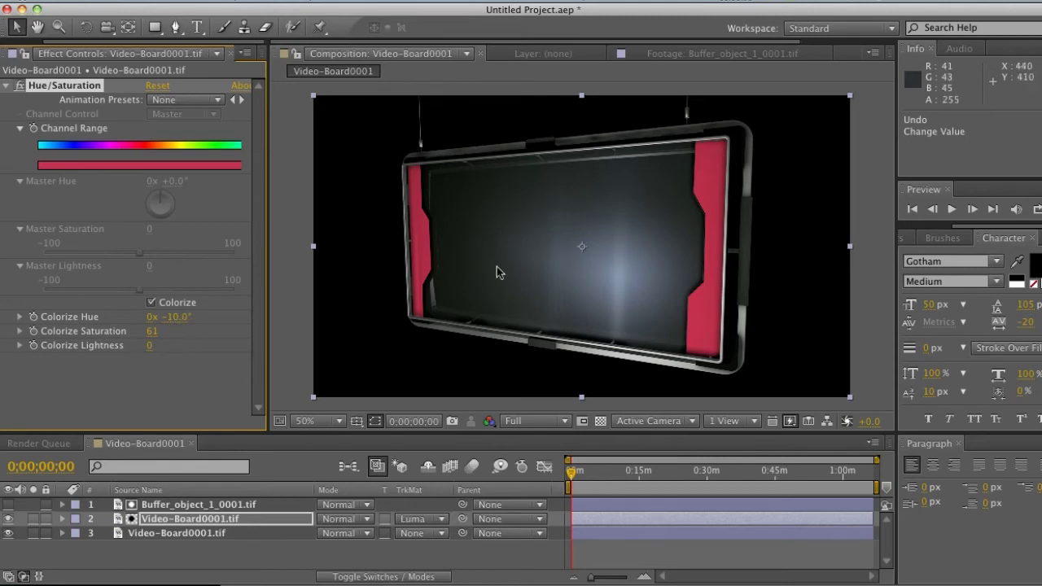
left_click_drag(202, 317, 91, 325)
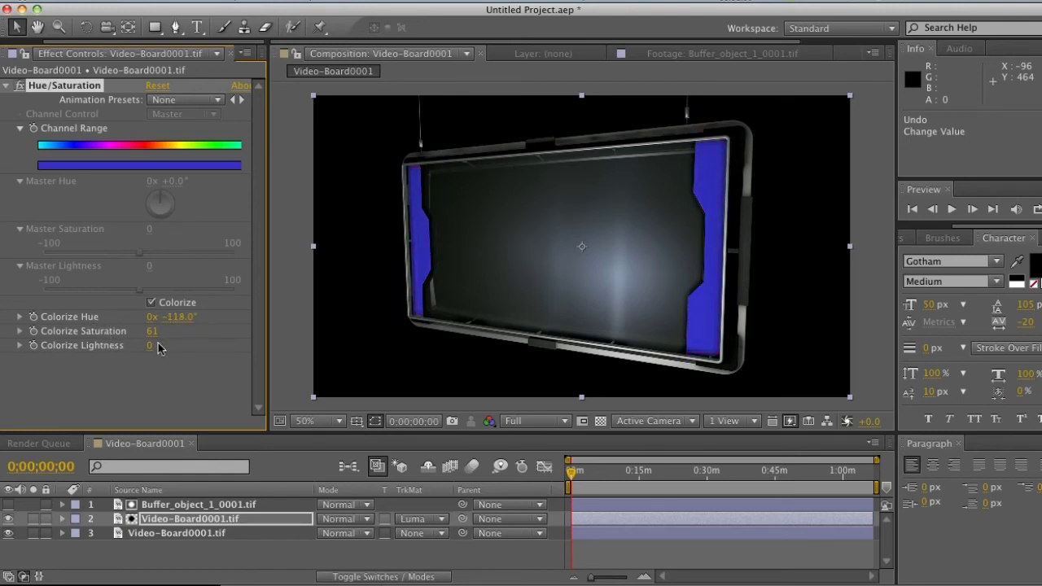
left_click_drag(146, 352, 158, 332)
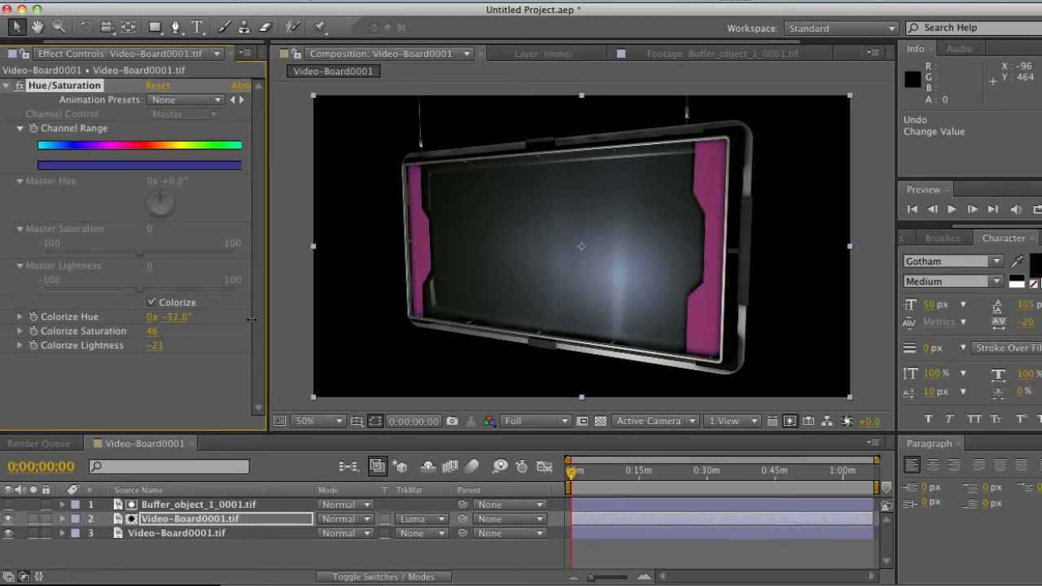
left_click_drag(283, 316, 466, 321)
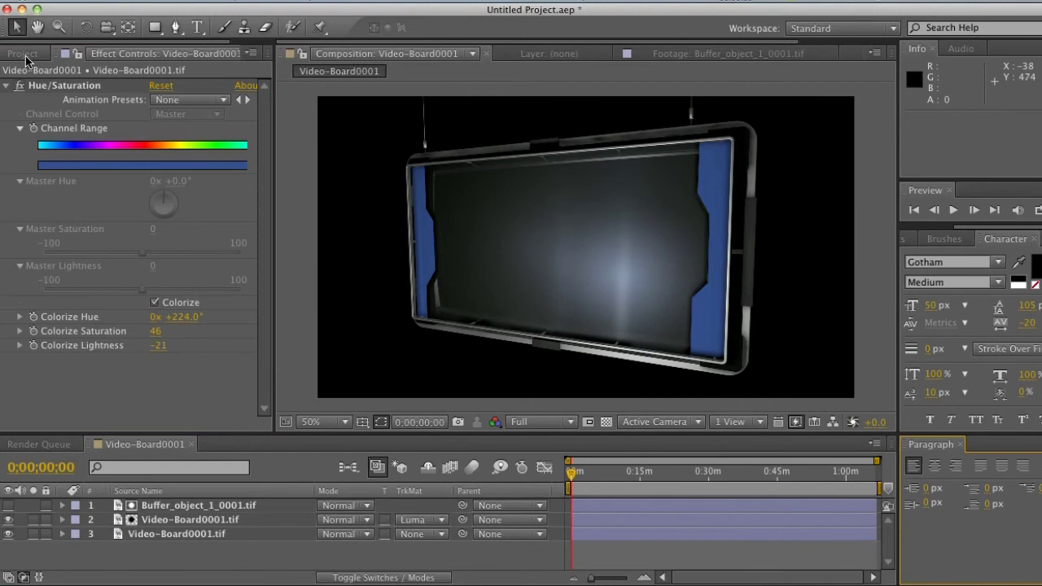
Step: Create a new composition from Arrow14.mov and move to a frame showing the arrow
left_click(25, 54)
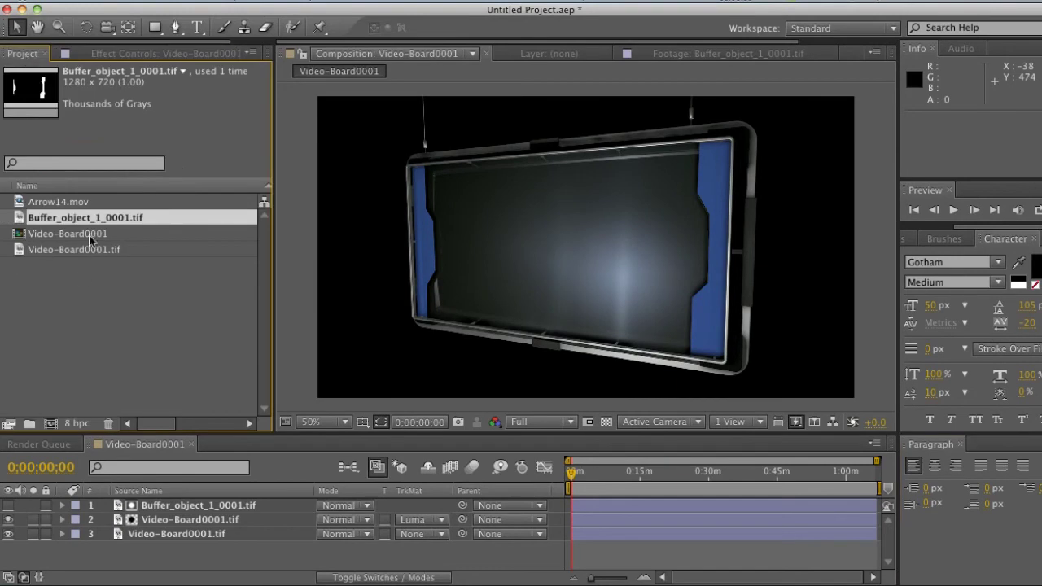
left_click(33, 204)
left_click_drag(32, 203, 50, 424)
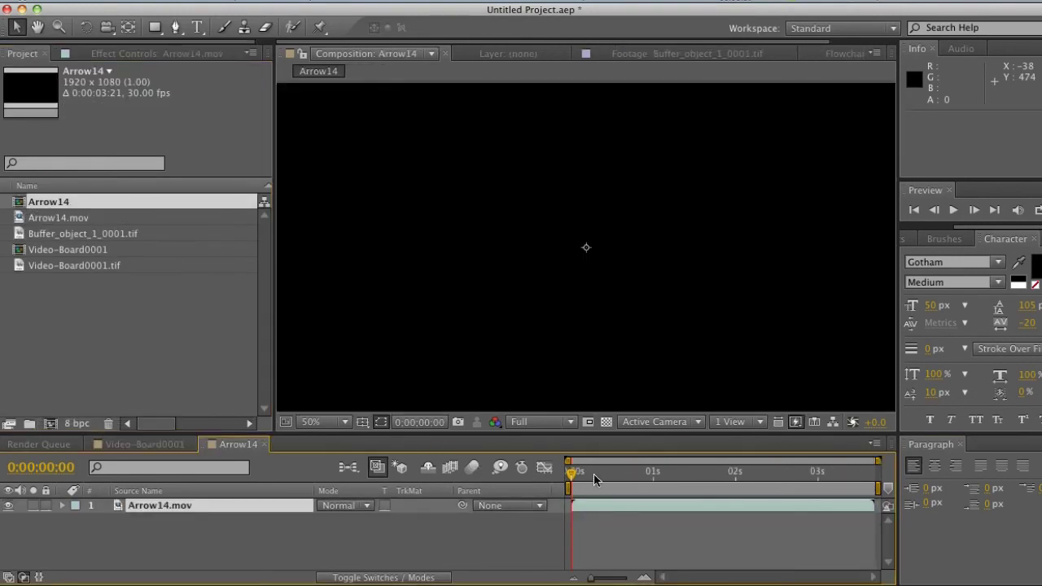
scroll(583, 286, "down", 1)
left_click_drag(595, 472, 720, 481)
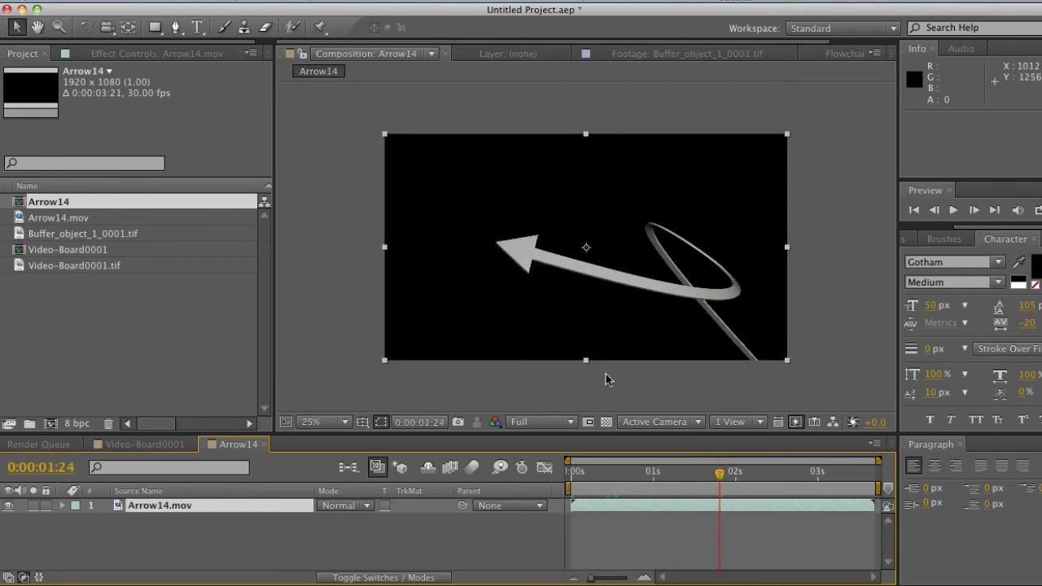
Step: Colorize the arrow with Hue/Saturation: Hue −141°, Saturation 77, Lightness −19
left_click(342, 2)
left_click(383, 30)
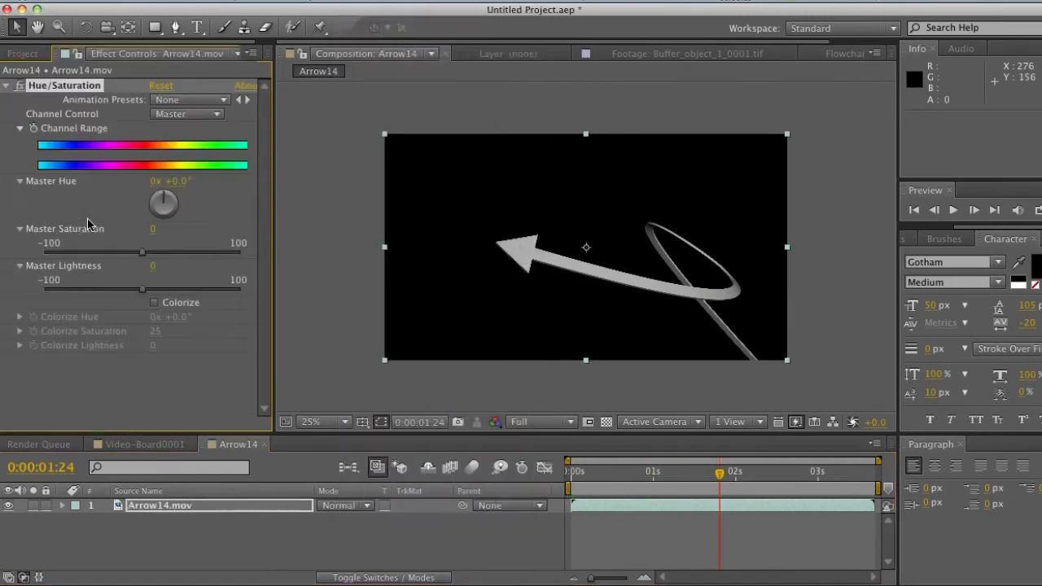
left_click(155, 303)
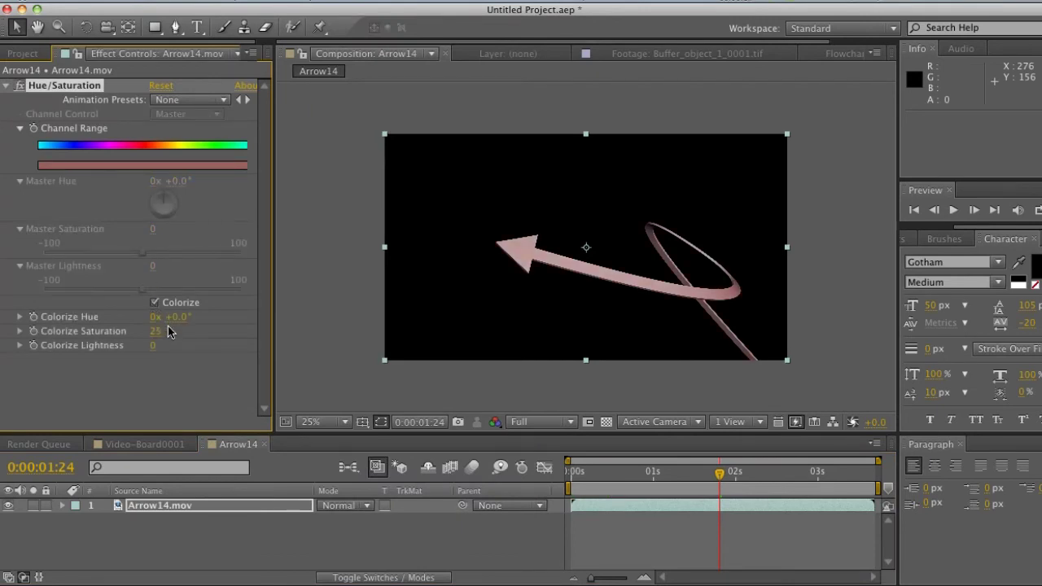
left_click_drag(154, 331, 49, 317)
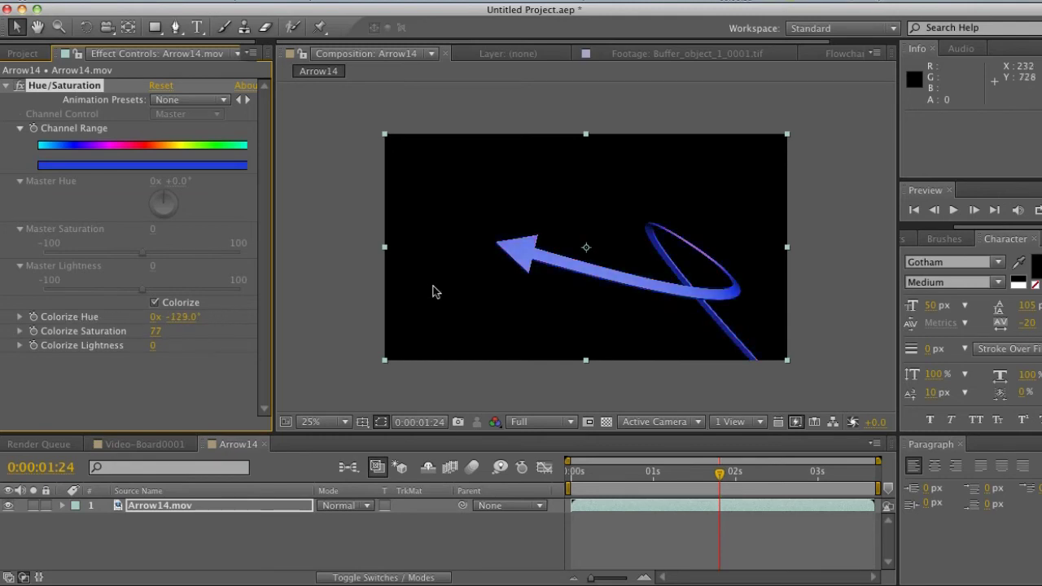
key("period")
left_click_drag(179, 318, 137, 343)
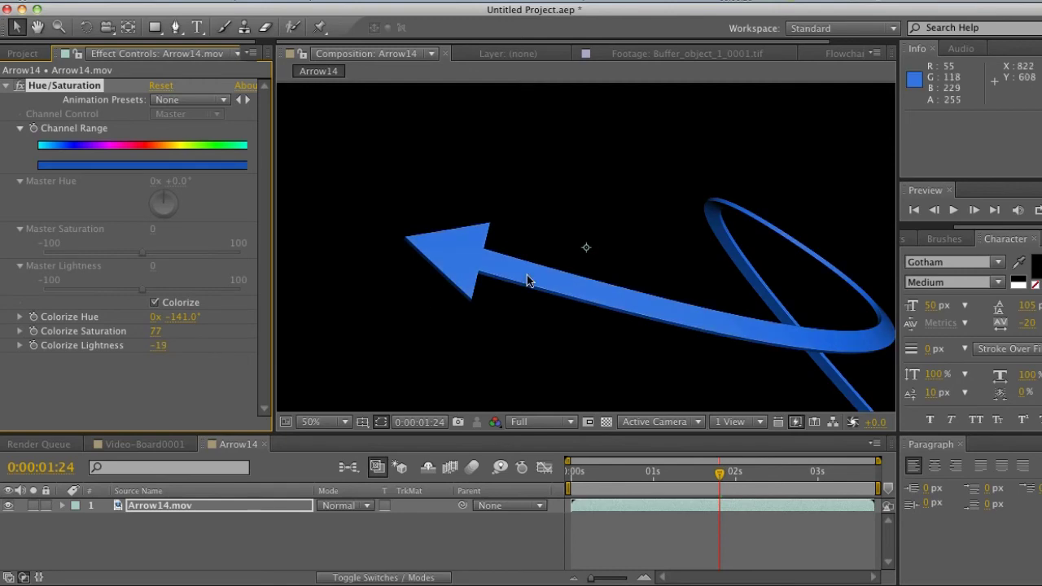
Step: Scrub through the arrow animation to check its blue, then bring up the Video Production Pack page
scroll(530, 285, "down", 2)
left_click(717, 476)
left_click_drag(693, 481, 750, 480)
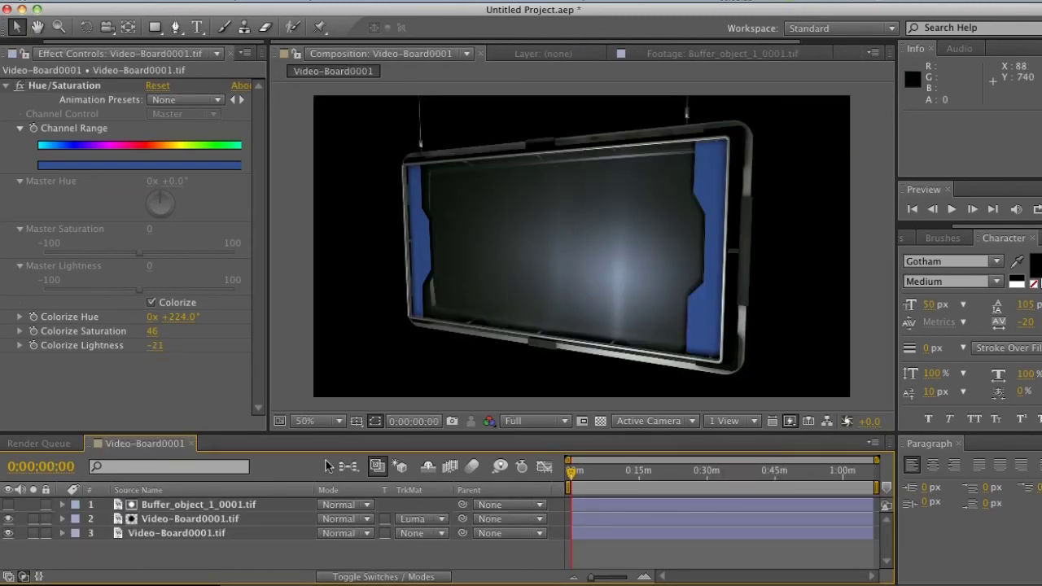
mouse_move(244, 574)
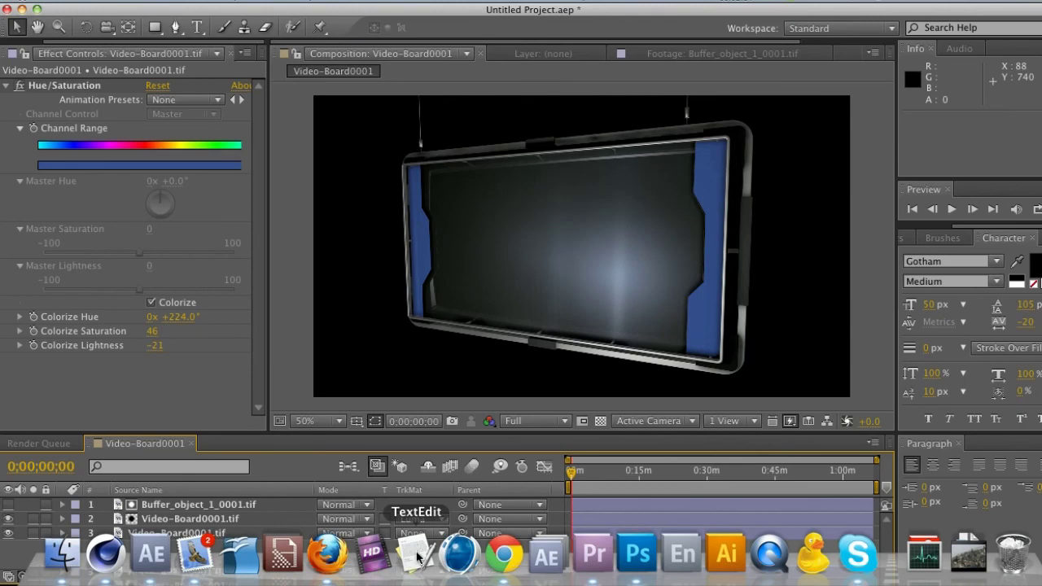
left_click(504, 555)
Step: Browse down the Video Production Pack models, then return to the After Effects board composition
scroll(319, 326, "down", 1)
scroll(41, 304, "down", 1)
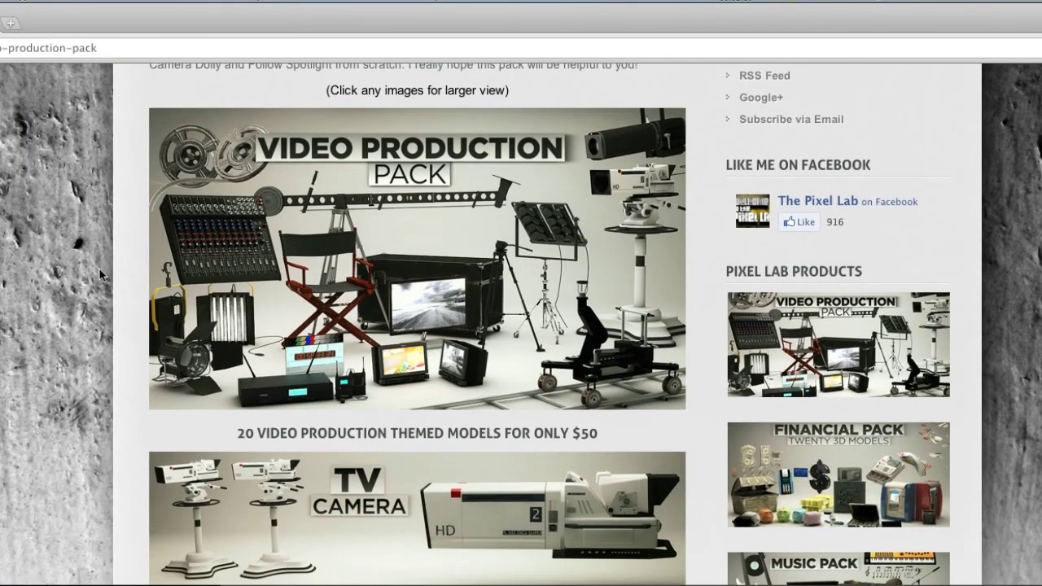
scroll(99, 274, "down", 10)
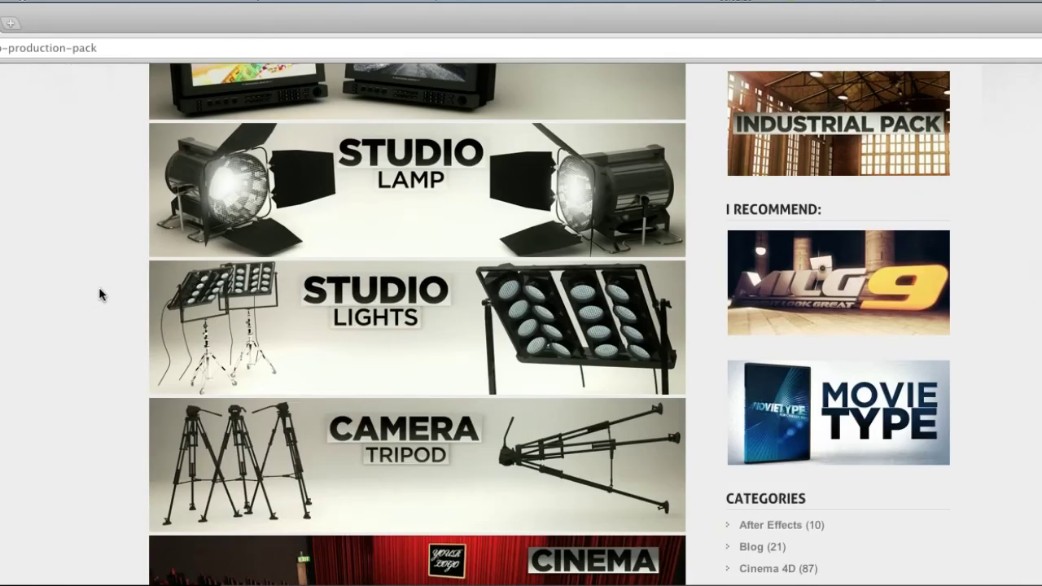
scroll(98, 288, "down", 14)
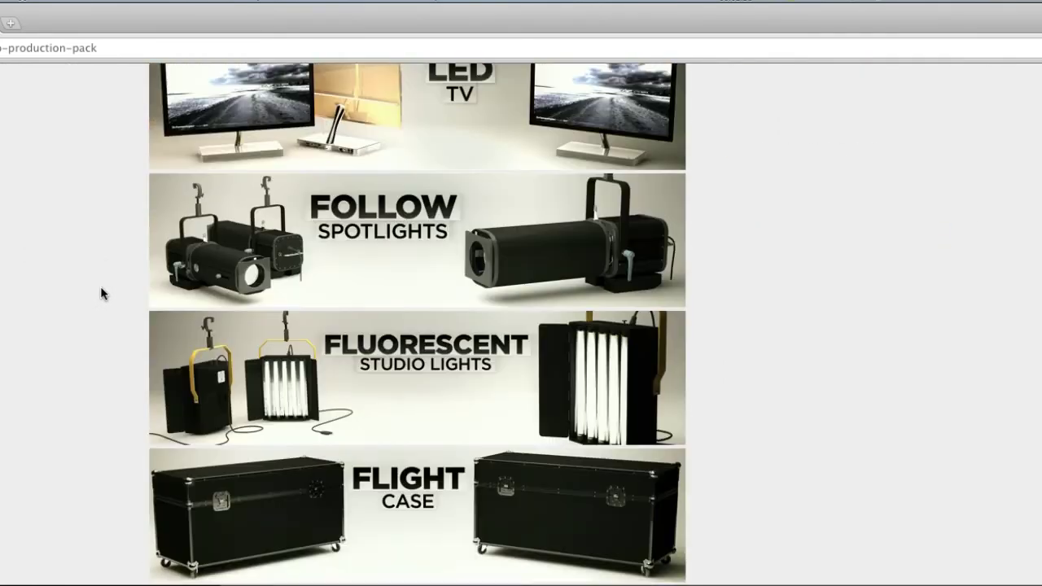
scroll(102, 293, "down", 3)
mouse_move(186, 573)
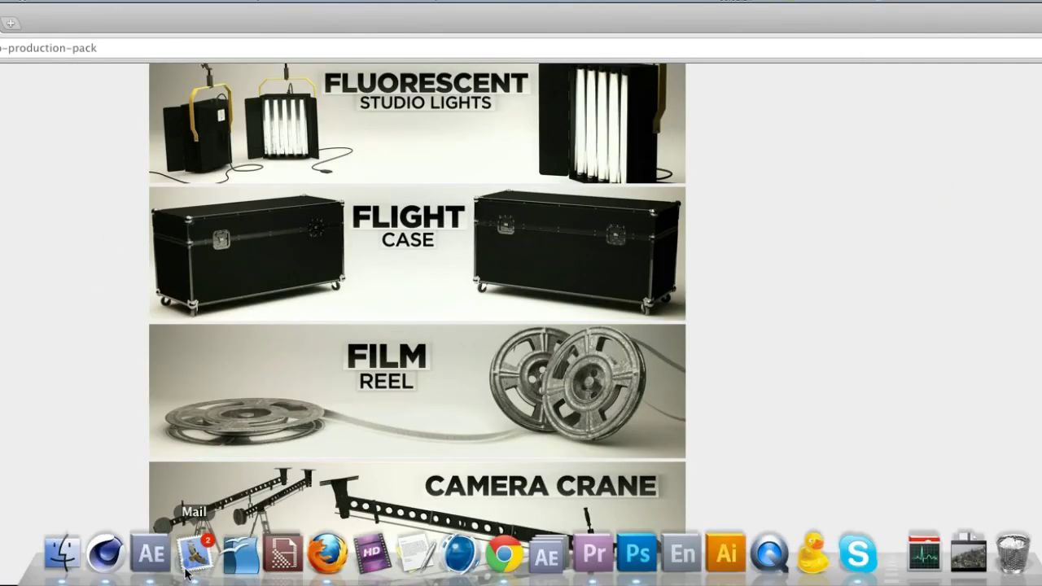
left_click(159, 562)
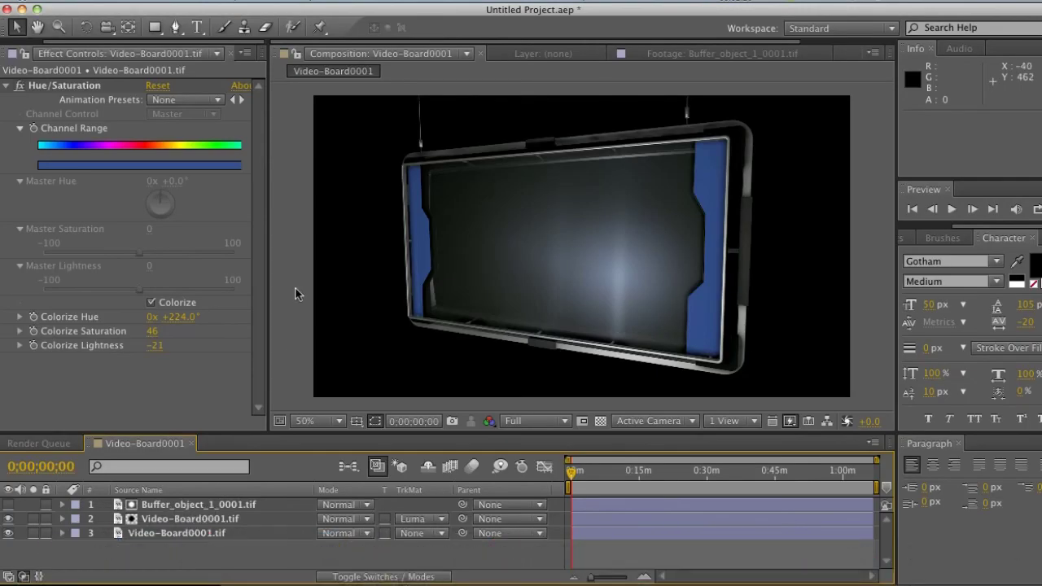